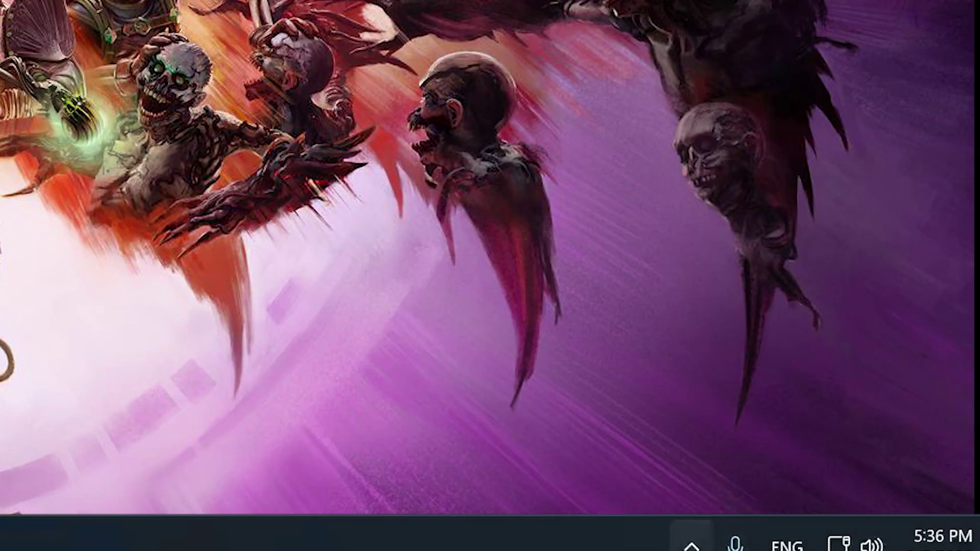
Step: Exit Sonic Studio running in the background from the system tray
click(692, 545)
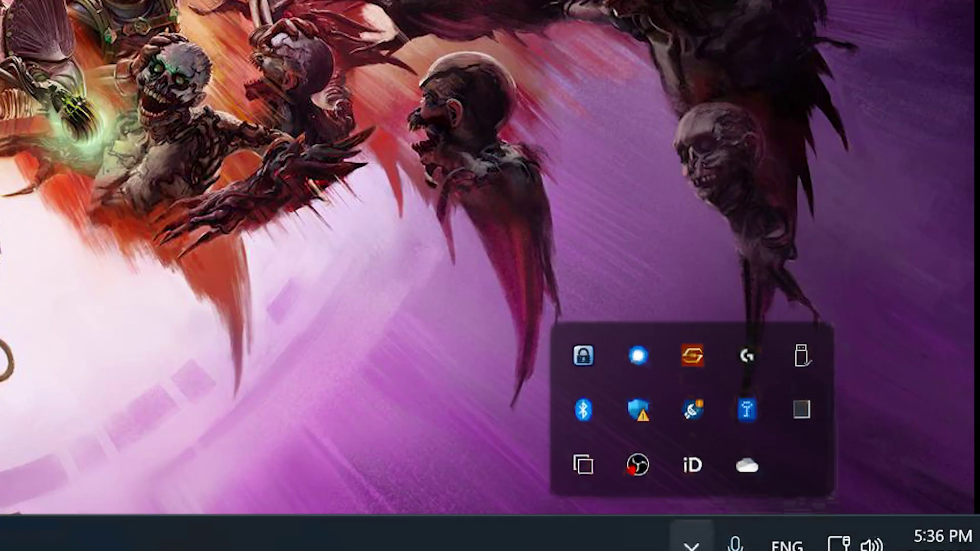
right_click(691, 354)
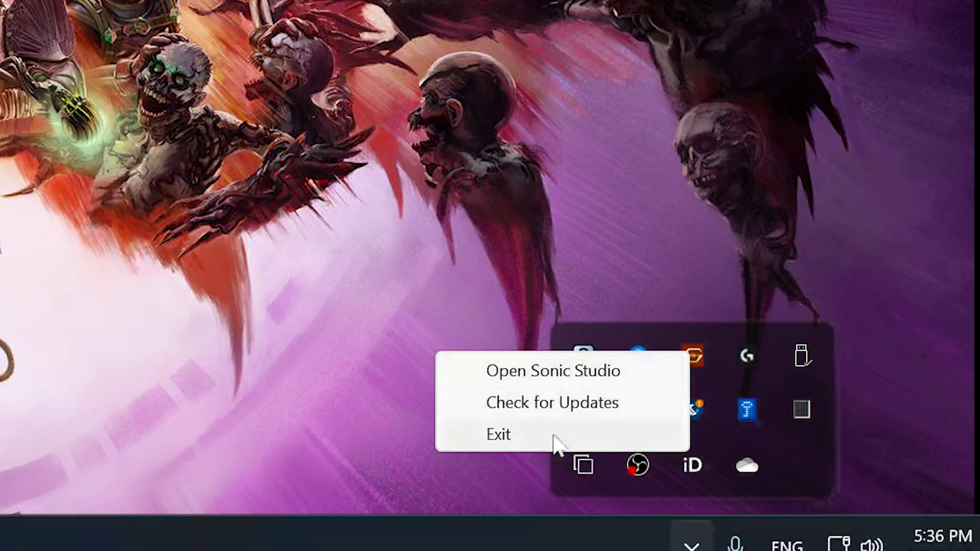
click(575, 434)
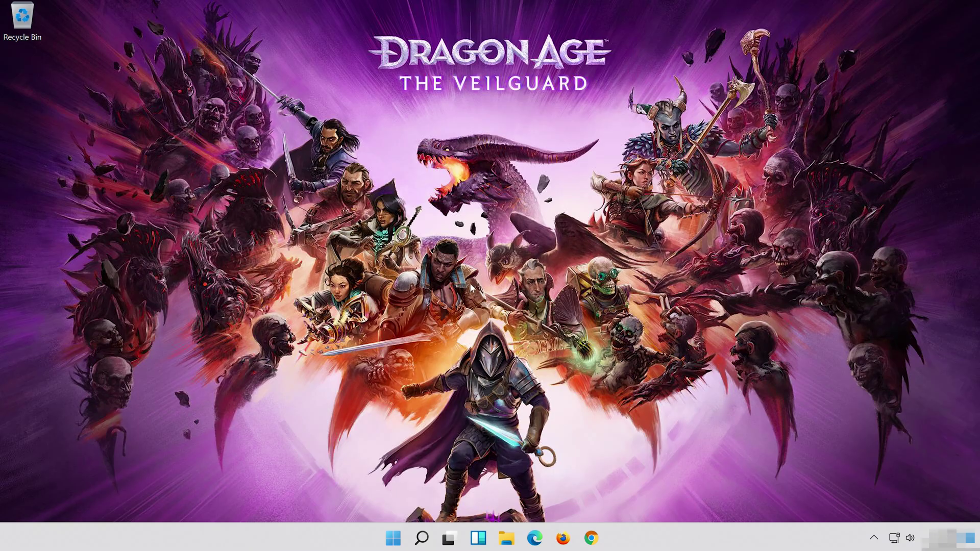
Step: Search Windows for "control panel" and open Control Panel
click(423, 538)
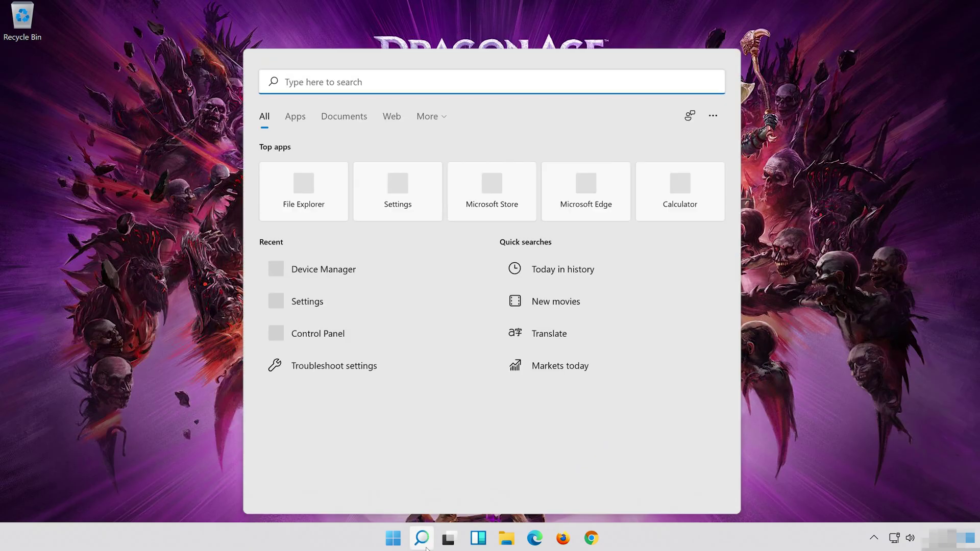
text(c)
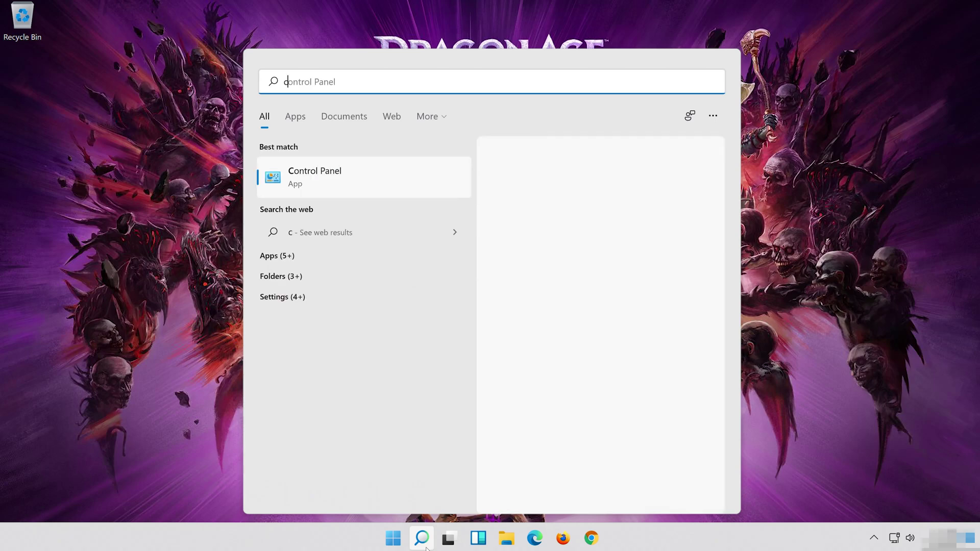
text(ontrol pane)
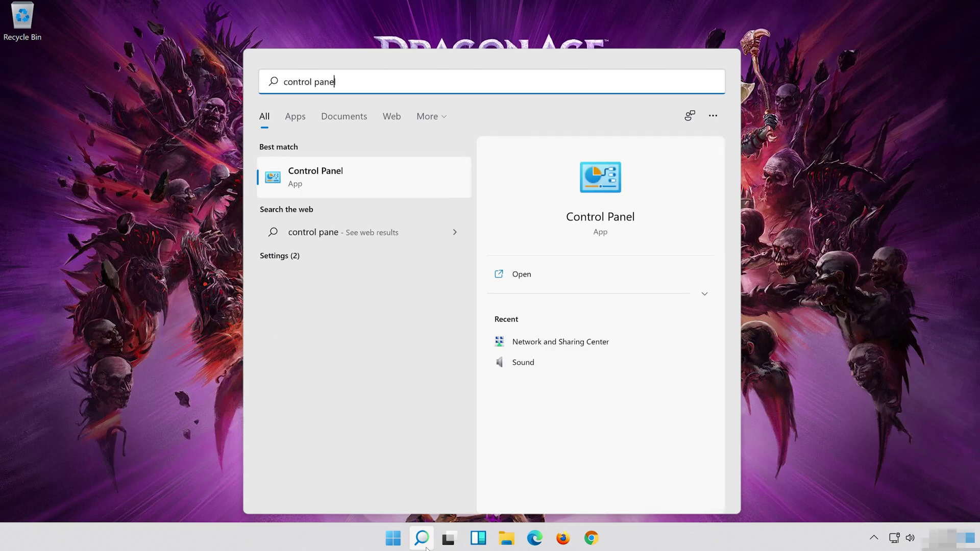
text(l)
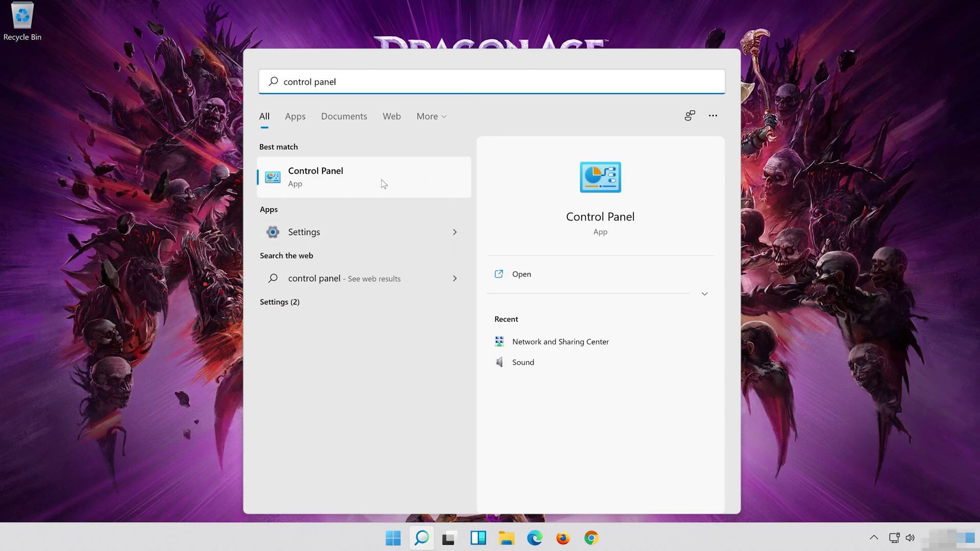
click(416, 178)
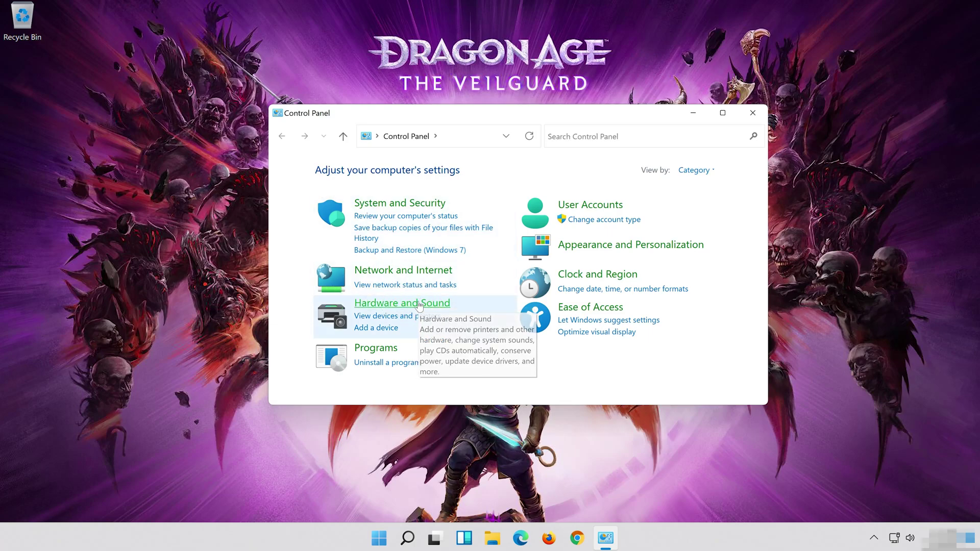
Step: Open the Sound settings under Hardware and Sound, and close the Hardware and Sound window behind them
click(397, 304)
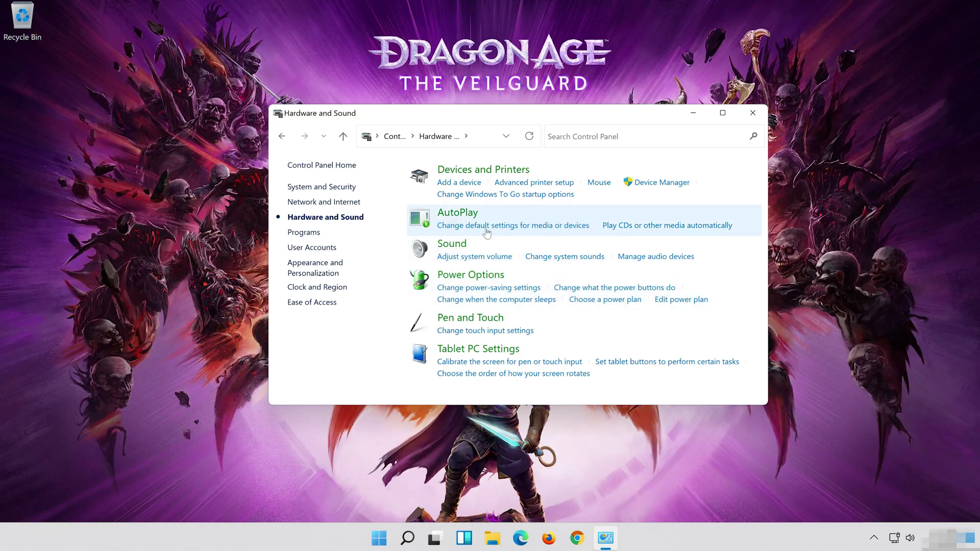
click(451, 244)
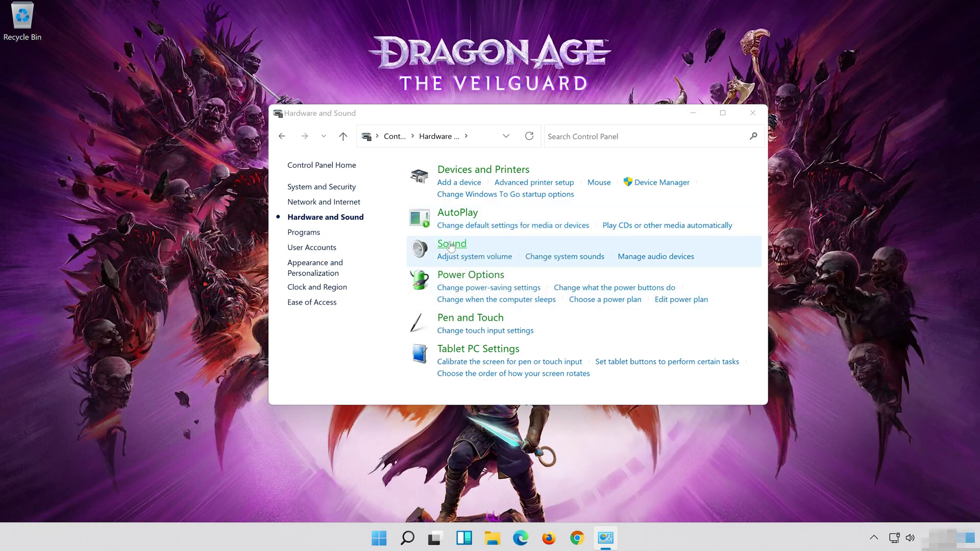
drag(163, 33, 516, 106)
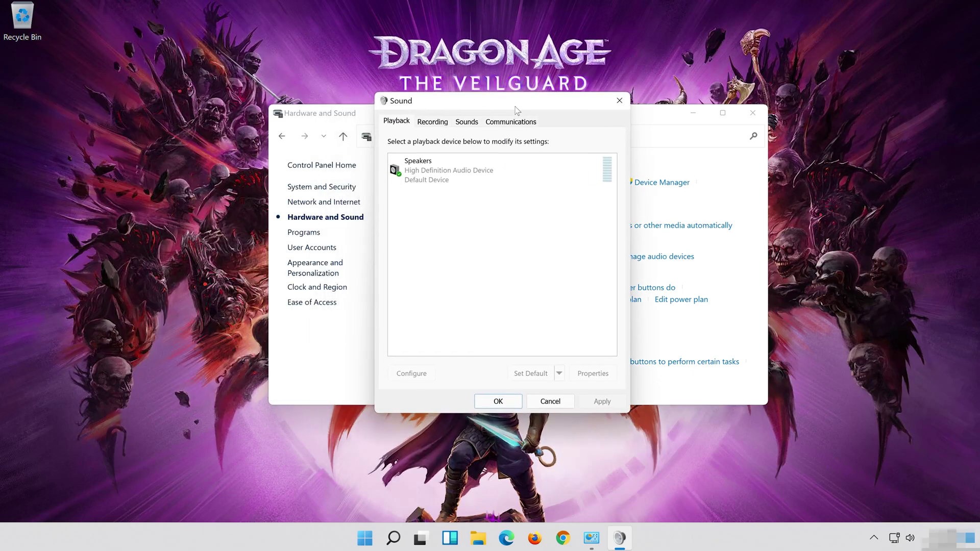
click(755, 112)
Step: Open the properties of the default Speakers playback device
click(470, 166)
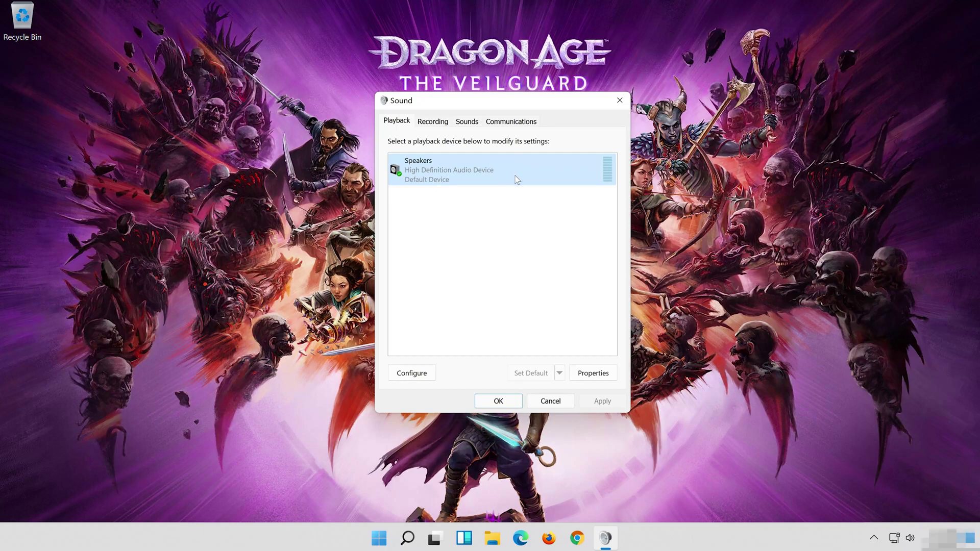
right_click(503, 162)
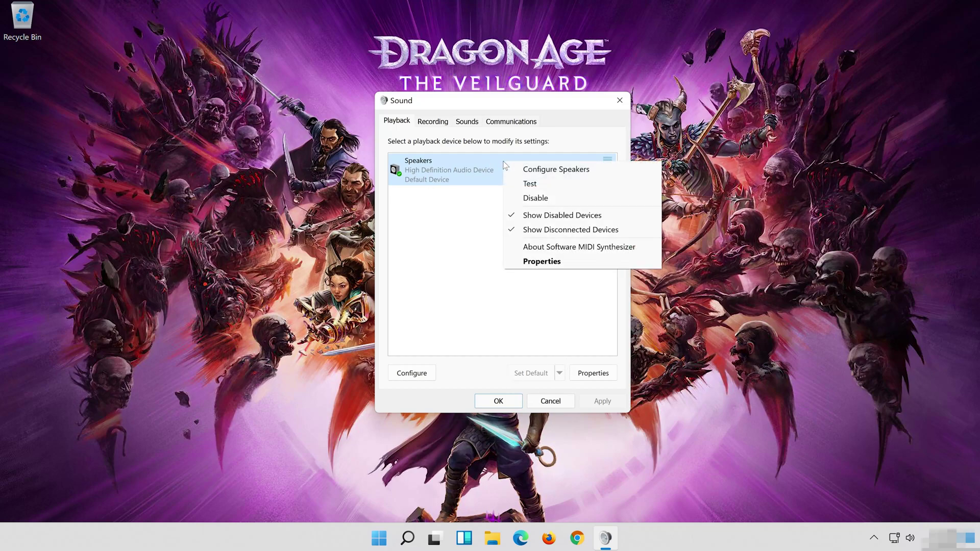
click(582, 265)
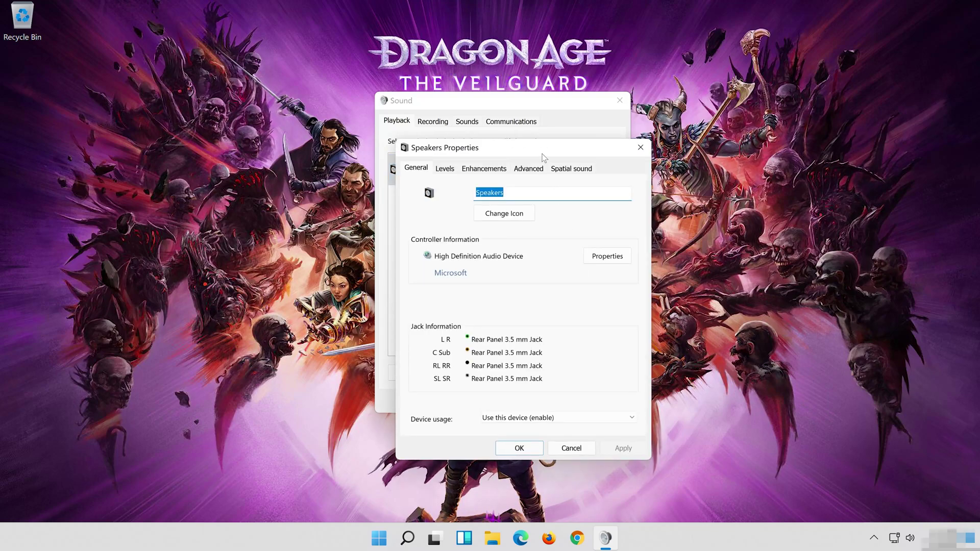
drag(545, 157, 530, 108)
Step: Disable all enhancements for the speakers, apply the change and close the sound dialogs
click(484, 119)
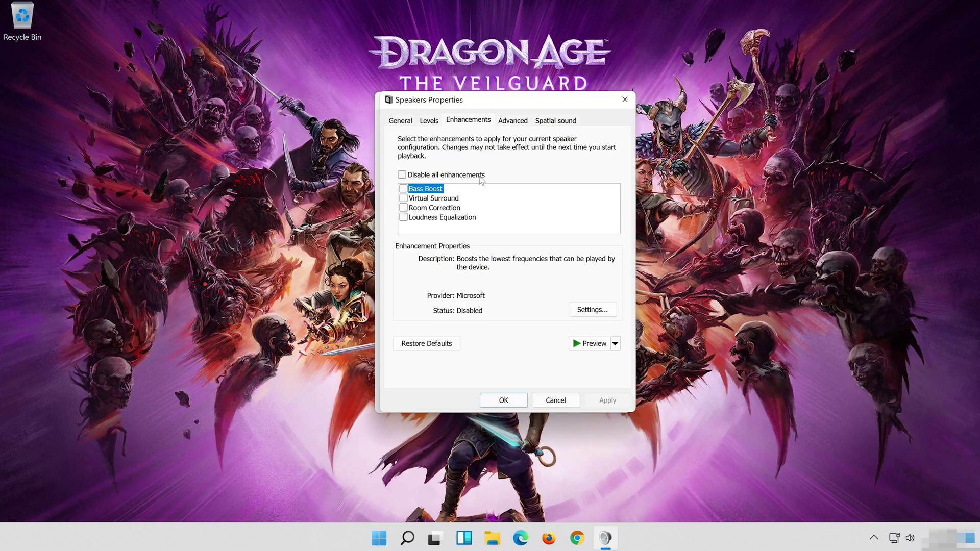
click(408, 176)
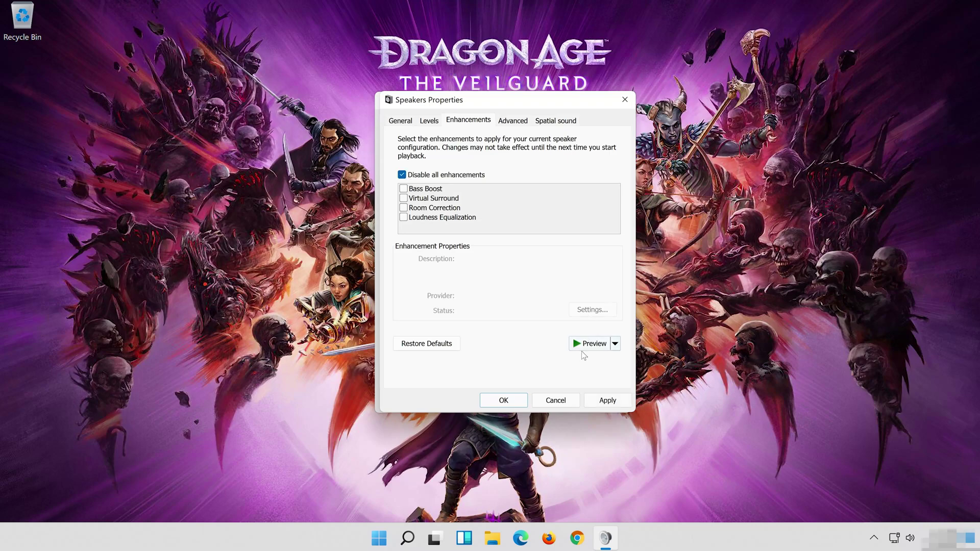
click(617, 399)
click(521, 402)
click(499, 401)
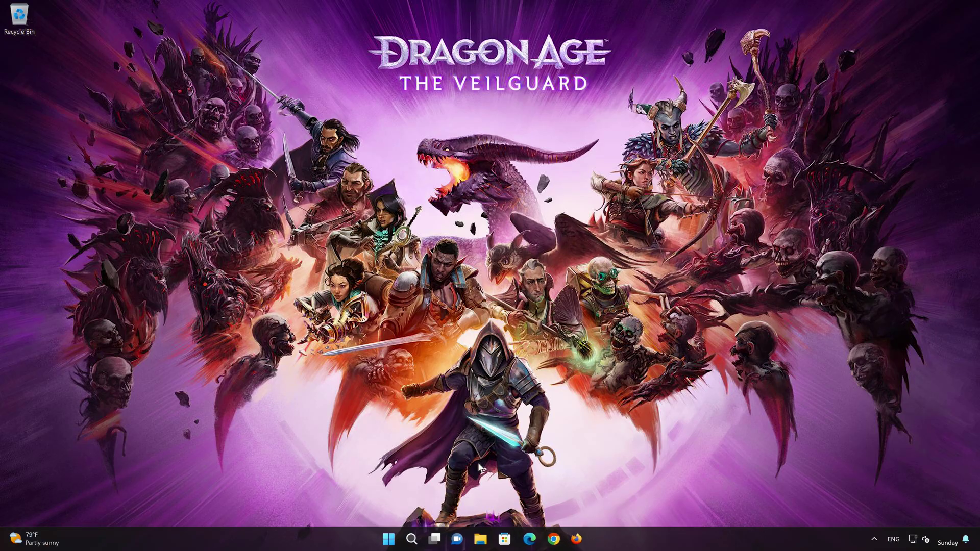
Step: Open the Other troubleshooters page under the System troubleshooting options in Windows Settings
click(400, 538)
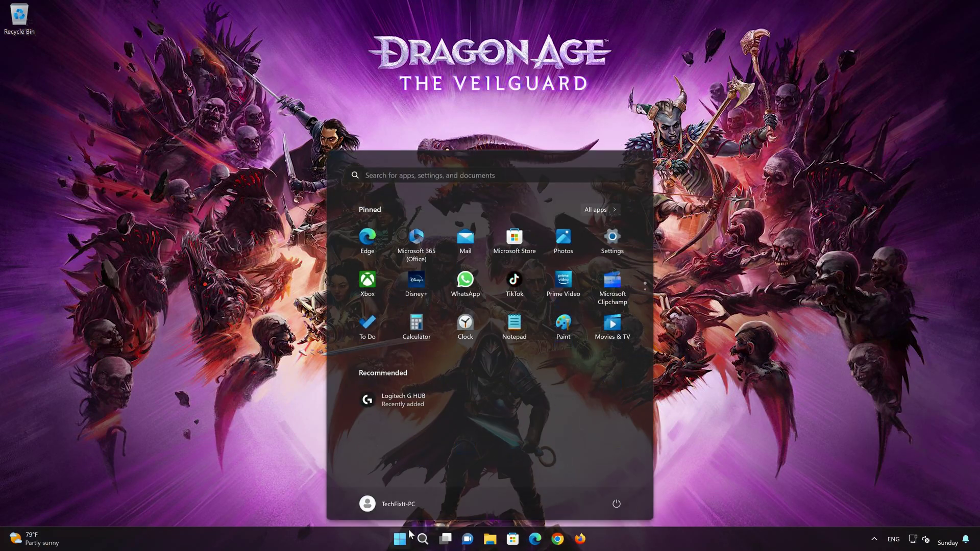
click(613, 240)
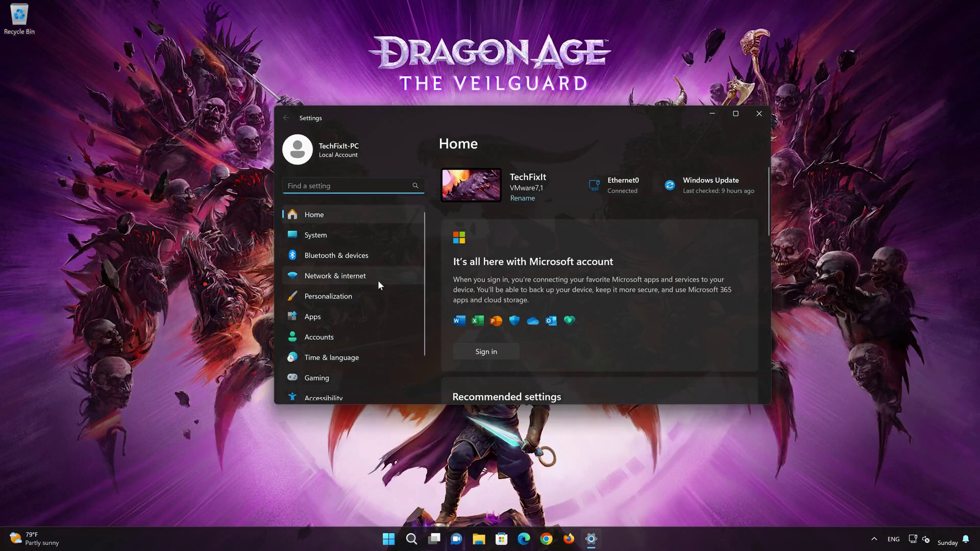
click(348, 235)
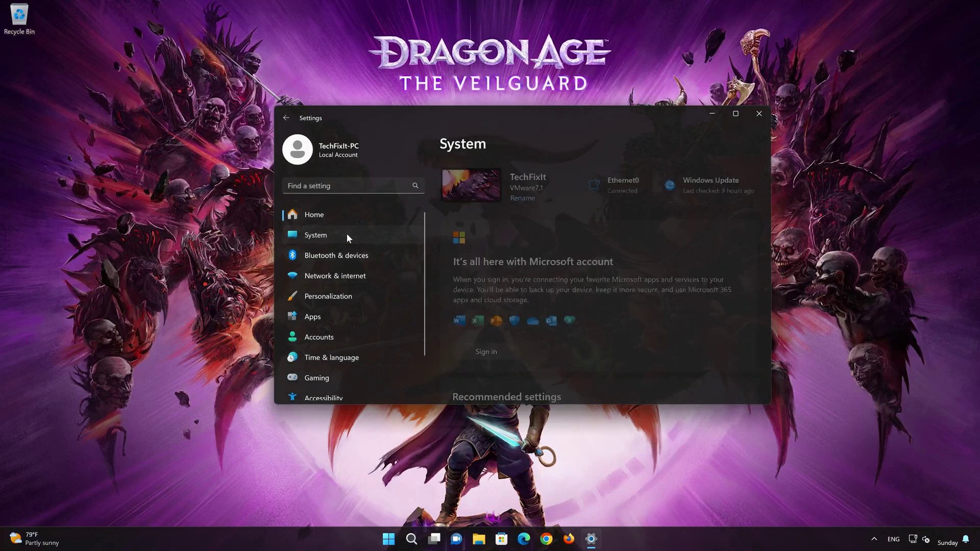
scroll(581, 302, down, 5)
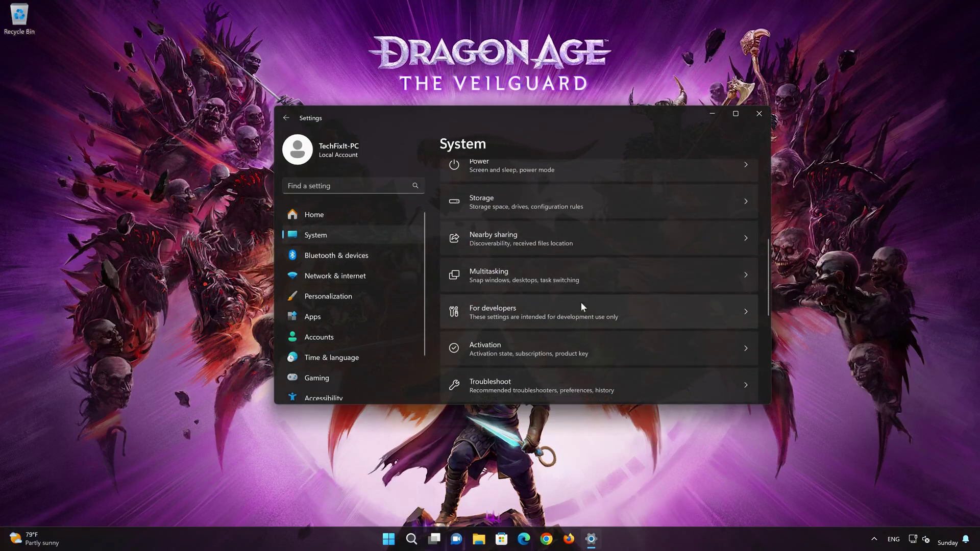
scroll(580, 307, down, 3)
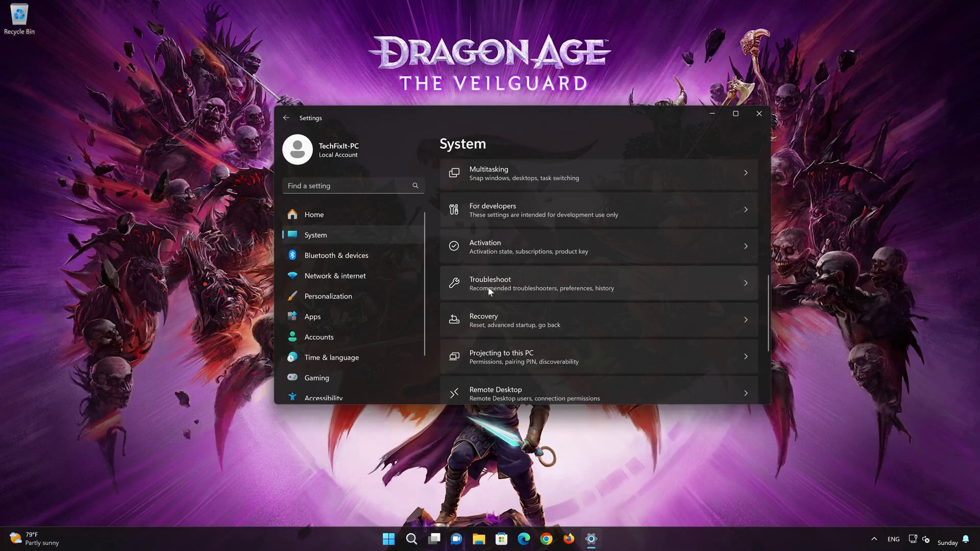
scroll(557, 284, down, 1)
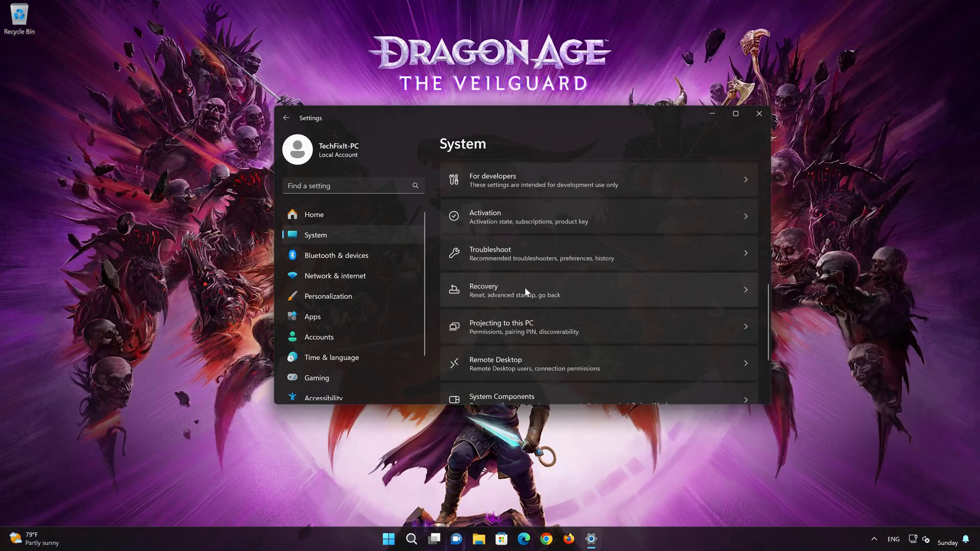
click(538, 253)
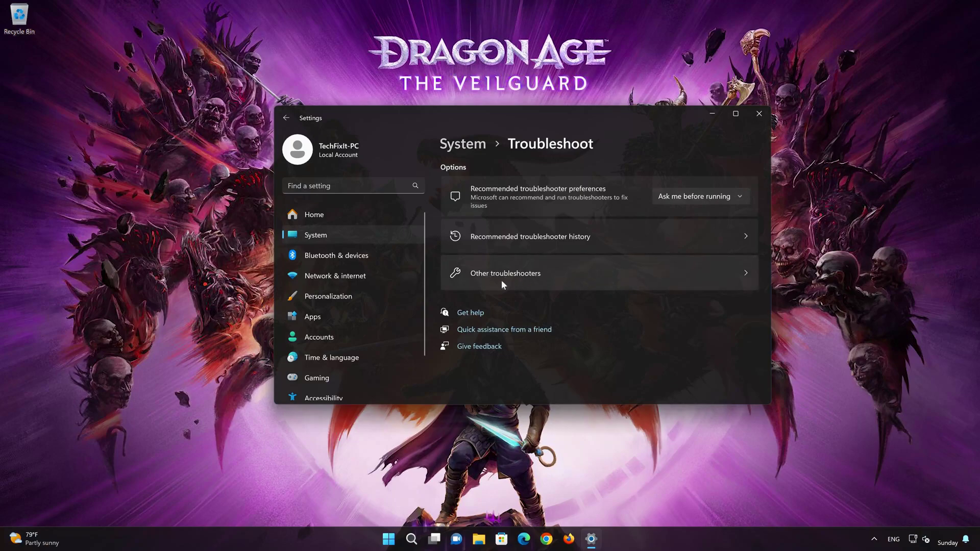
click(528, 283)
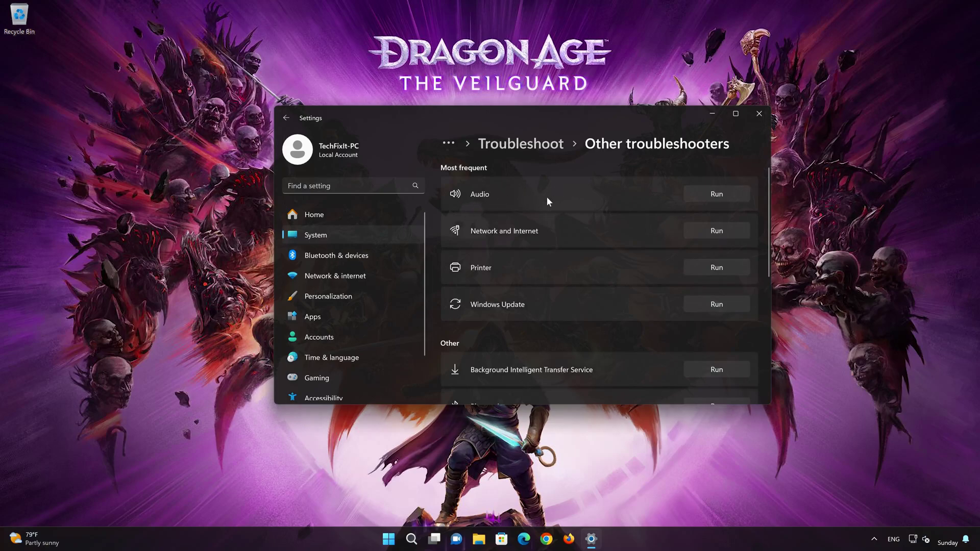
Step: Run the Audio troubleshooter and consent to the automated diagnostics
click(719, 194)
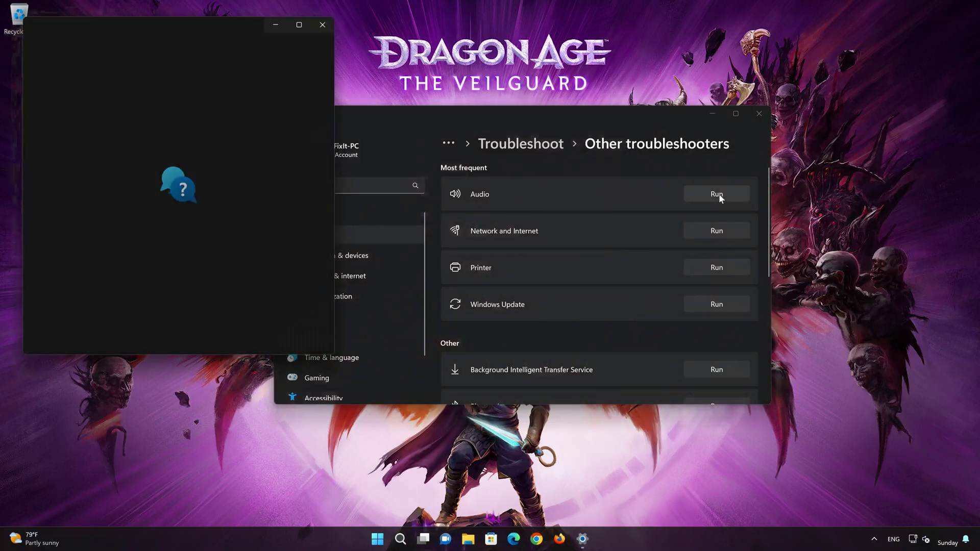
drag(250, 31, 541, 87)
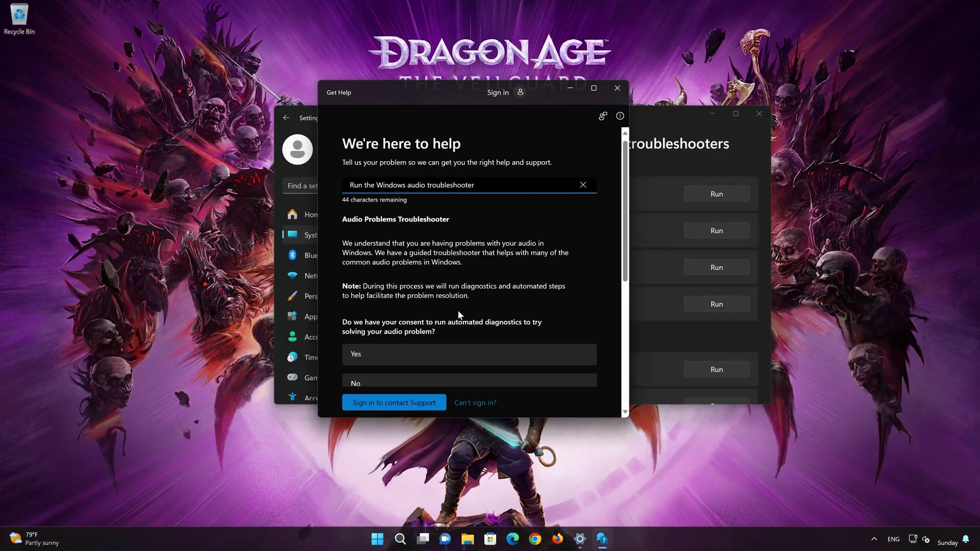
click(408, 359)
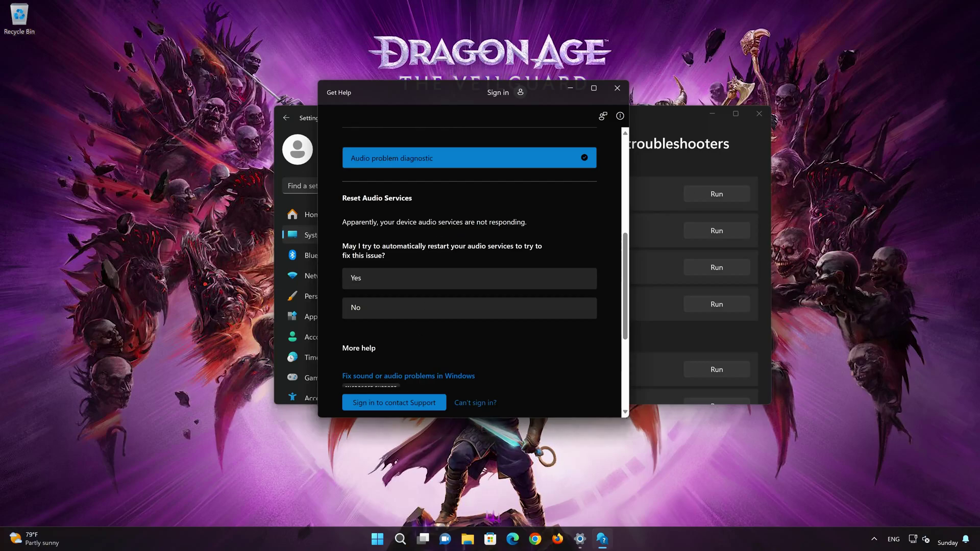
Step: Allow the audio services to be restarted, answer that the problem is solved, and close Get Help and Settings
click(422, 283)
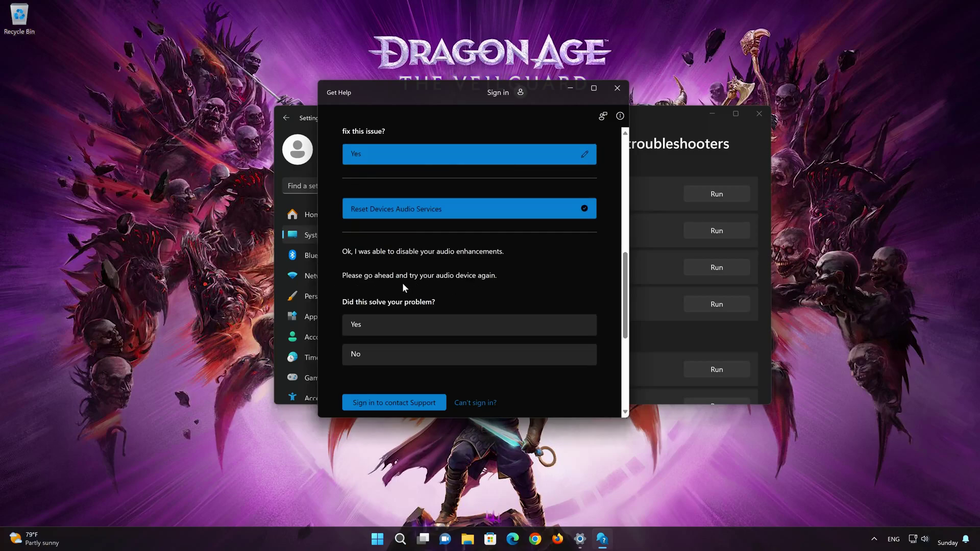
click(425, 329)
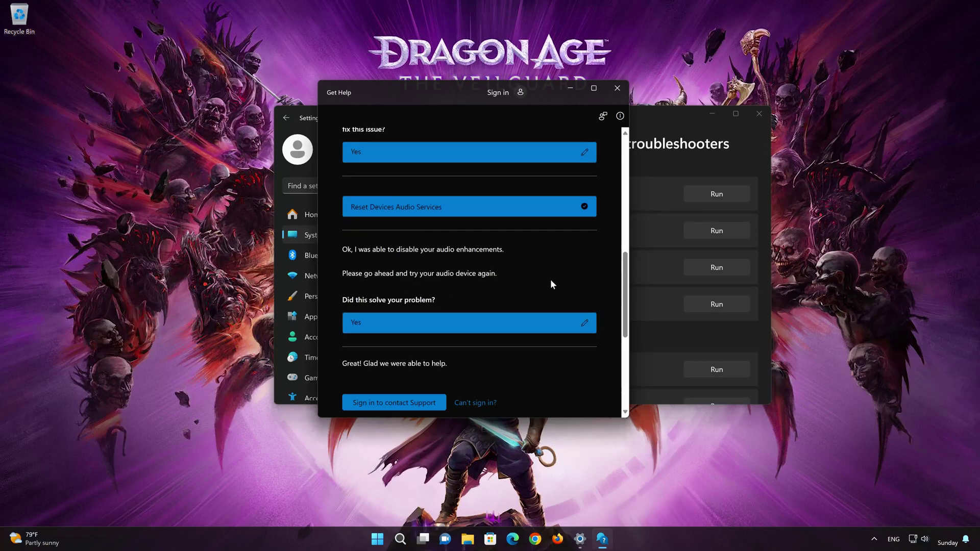
click(619, 88)
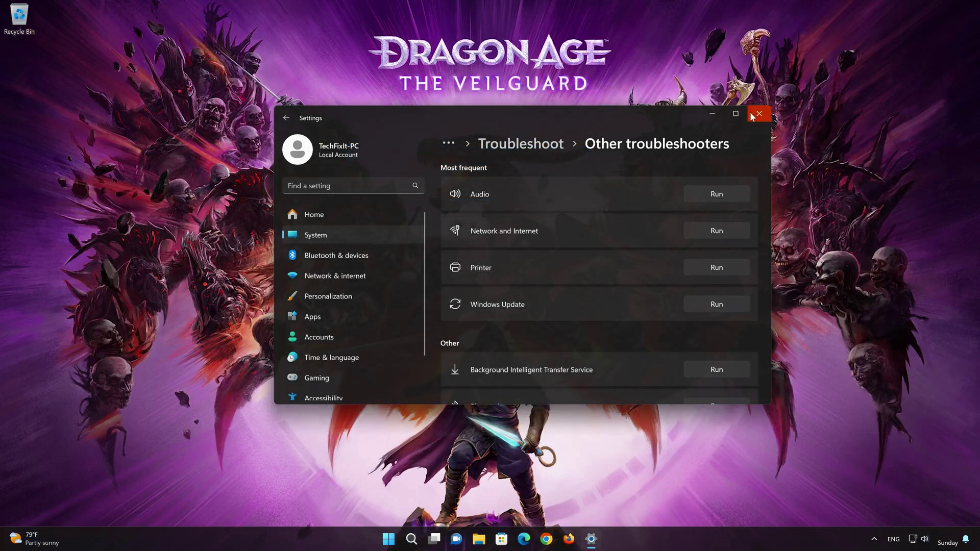
click(751, 117)
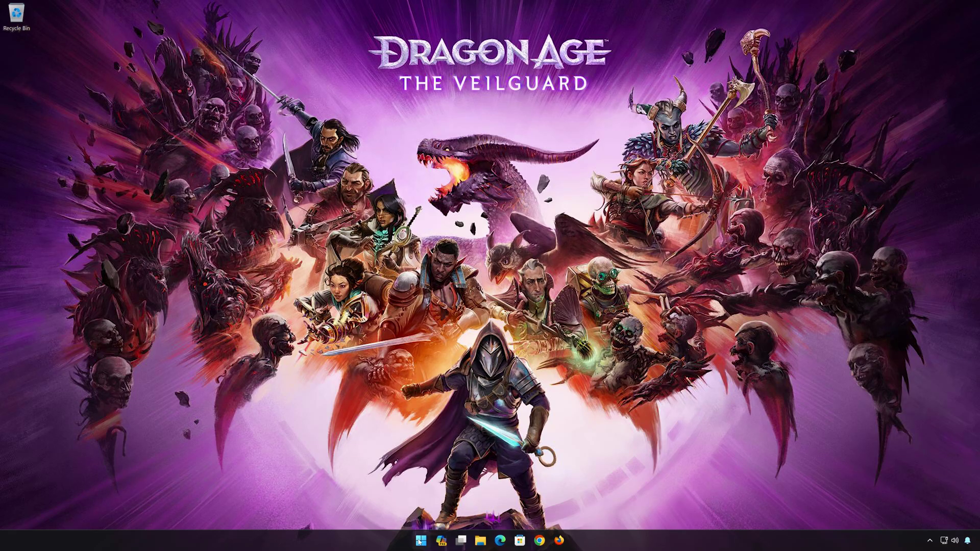
Step: Find and open Control Panel again from the desktop
click(419, 541)
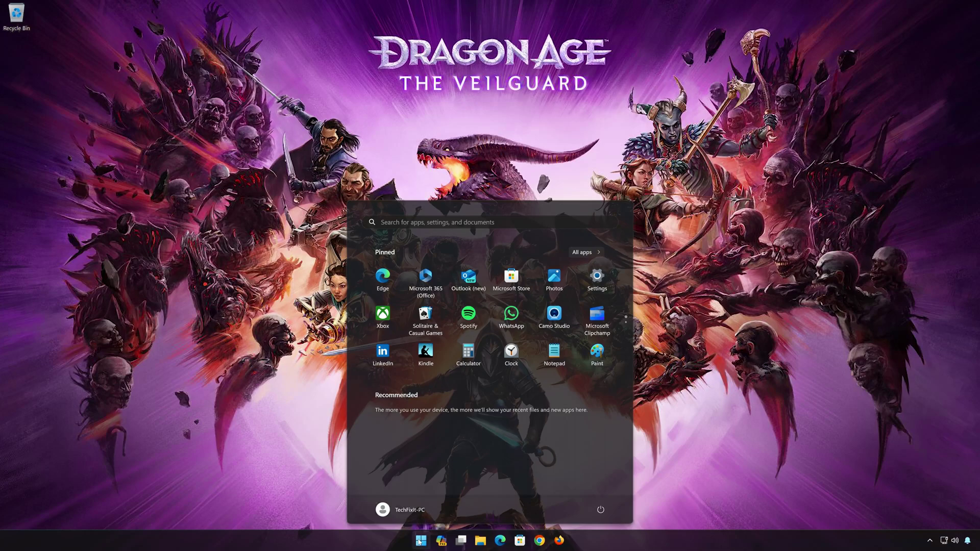
text(control panel)
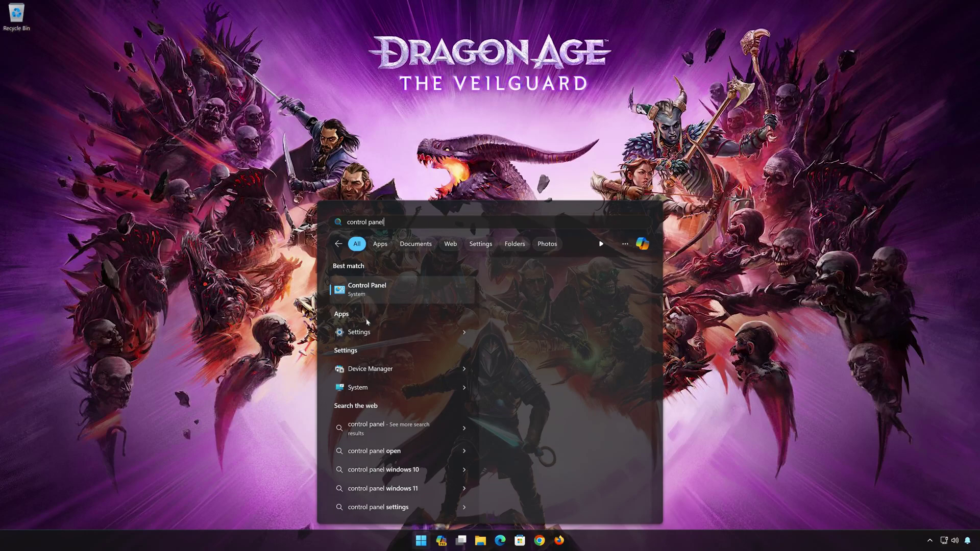
click(411, 292)
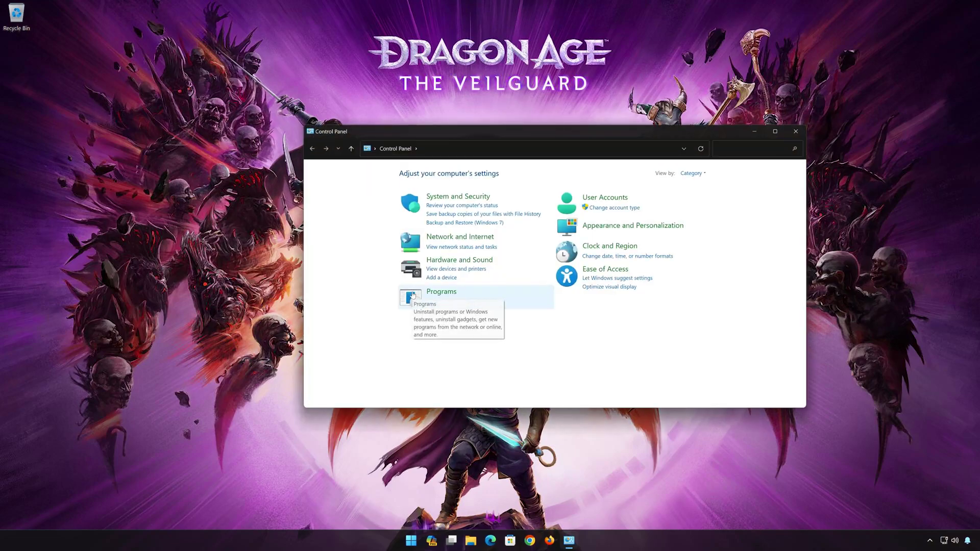
Step: Open the Sound dialog from the Hardware and Sound category and close the Control Panel window
click(463, 261)
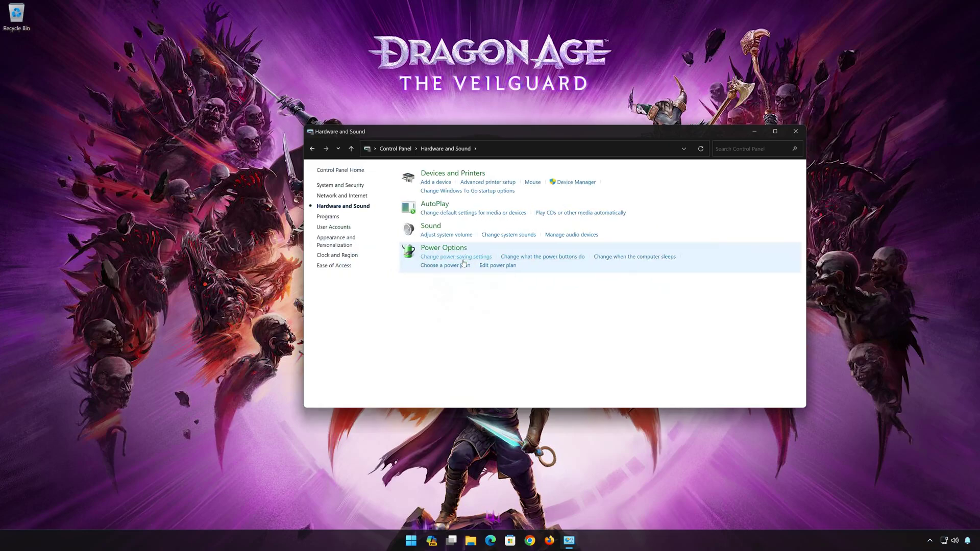
click(426, 230)
drag(177, 59, 581, 151)
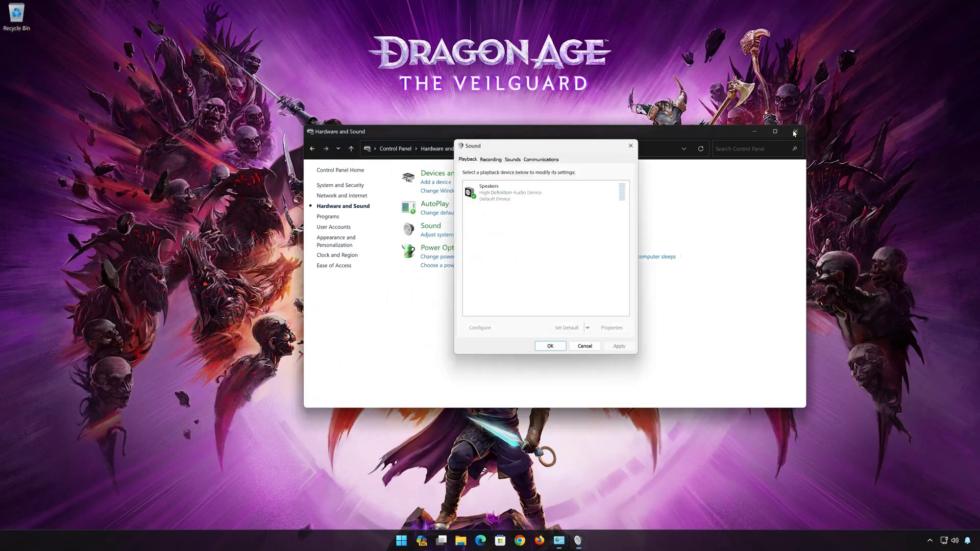
click(795, 132)
Step: Set the default format of the Speakers playback device to 16 bit, 44100 Hz (CD Quality) in its advanced properties
click(535, 194)
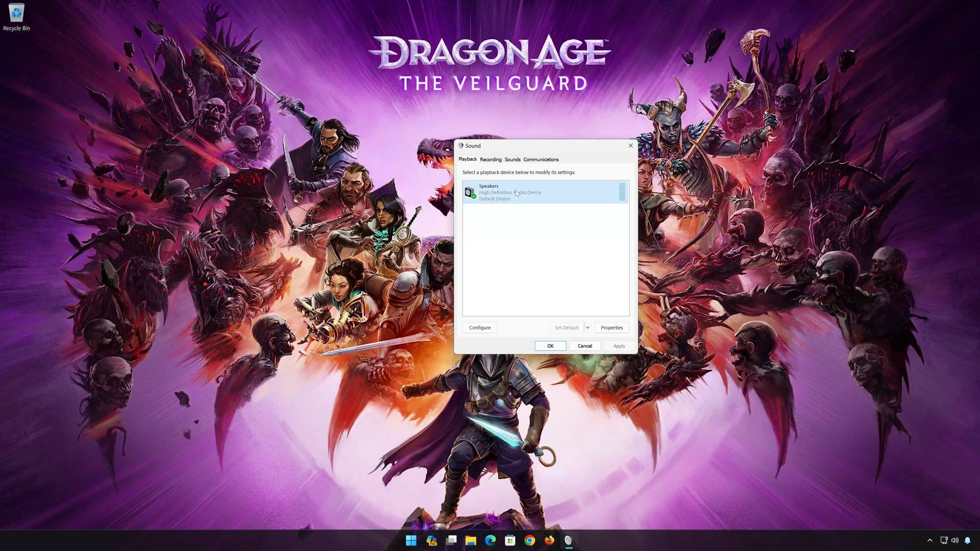
right_click(516, 193)
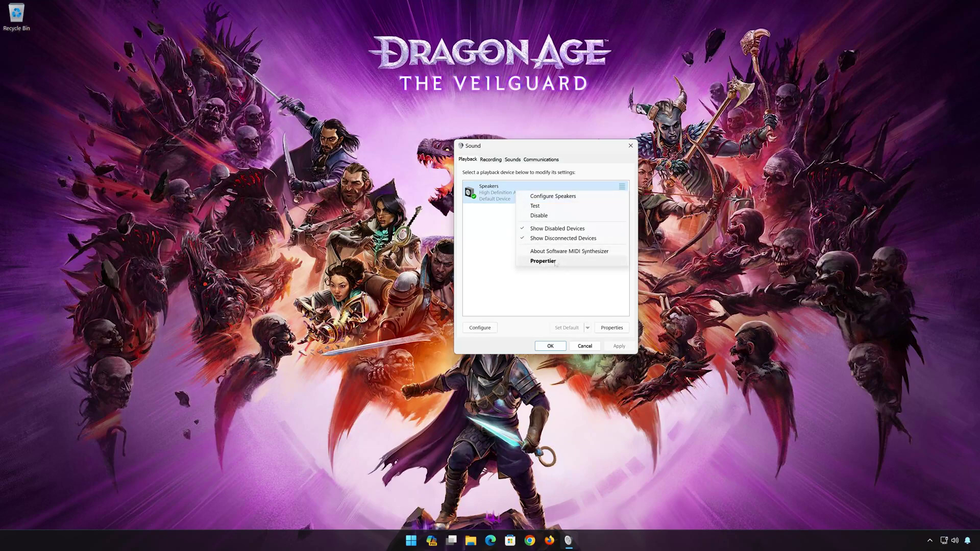
click(543, 261)
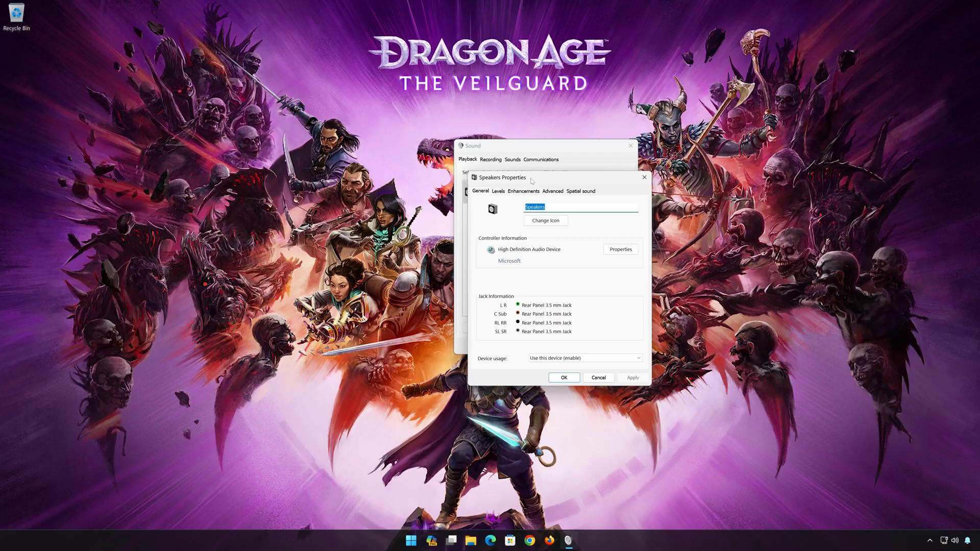
click(553, 192)
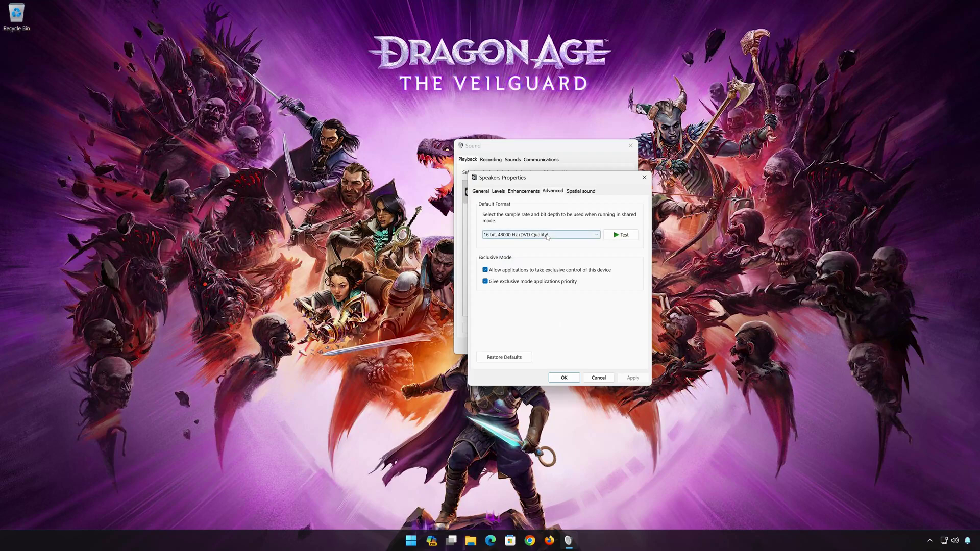
click(529, 236)
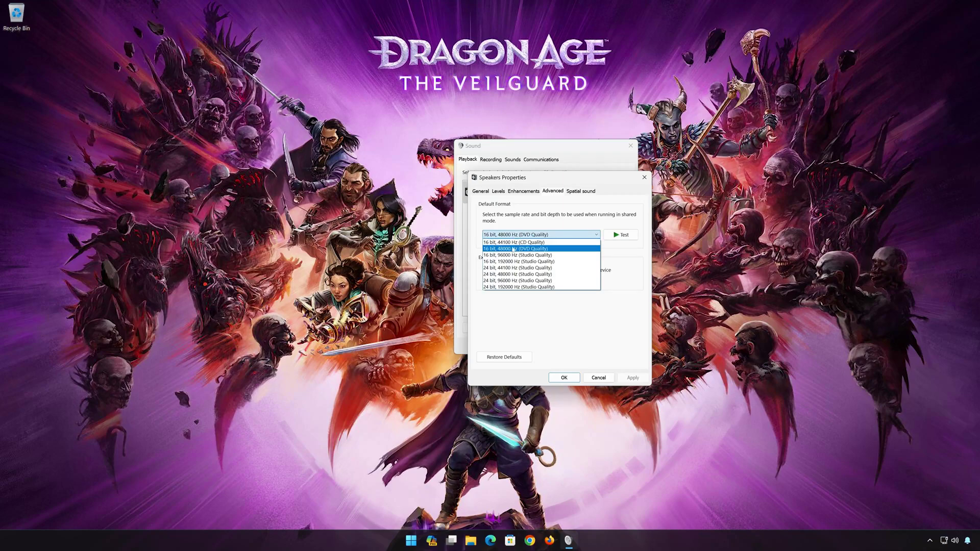
click(542, 243)
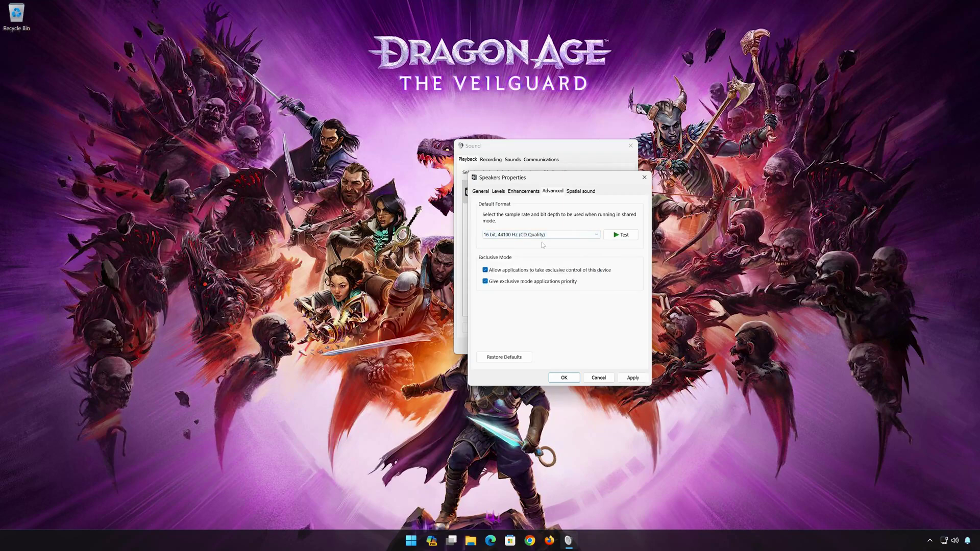
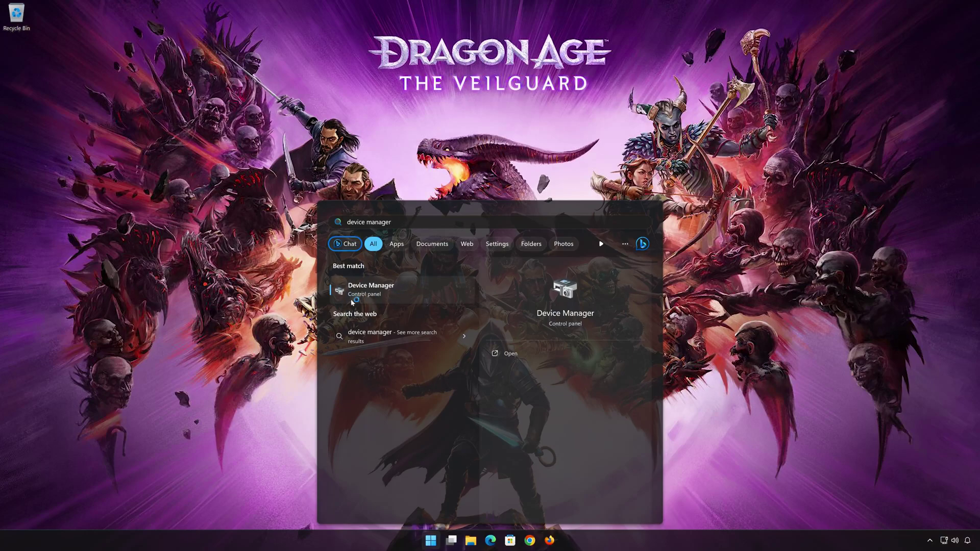
Step: Open Device Manager and show the driver properties of the High Definition Audio Device under Sound, video and game controllers
click(388, 293)
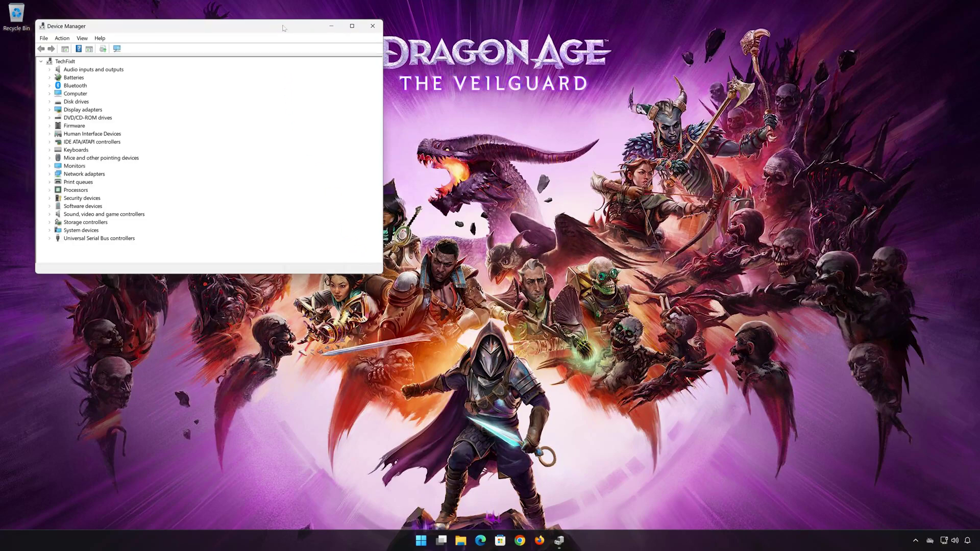
drag(284, 28, 601, 119)
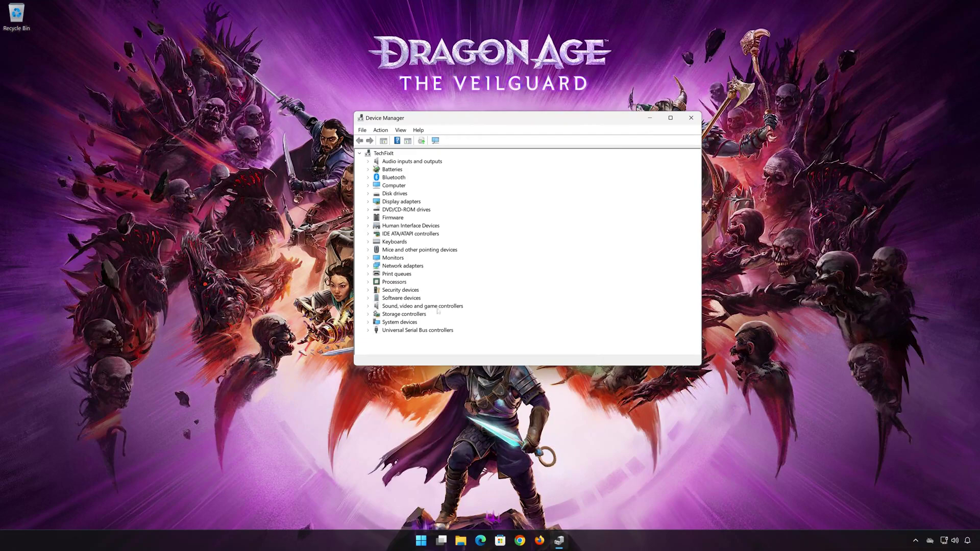
click(368, 306)
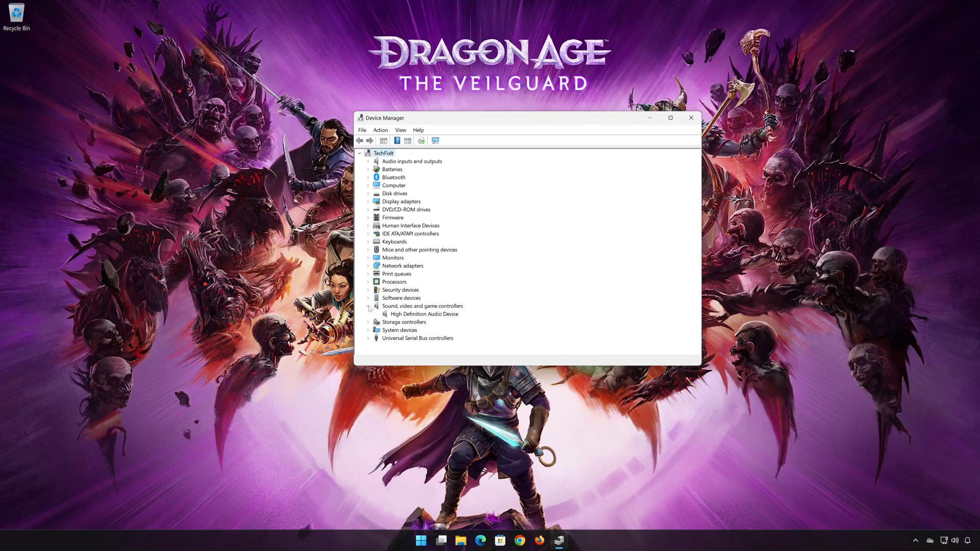
click(415, 315)
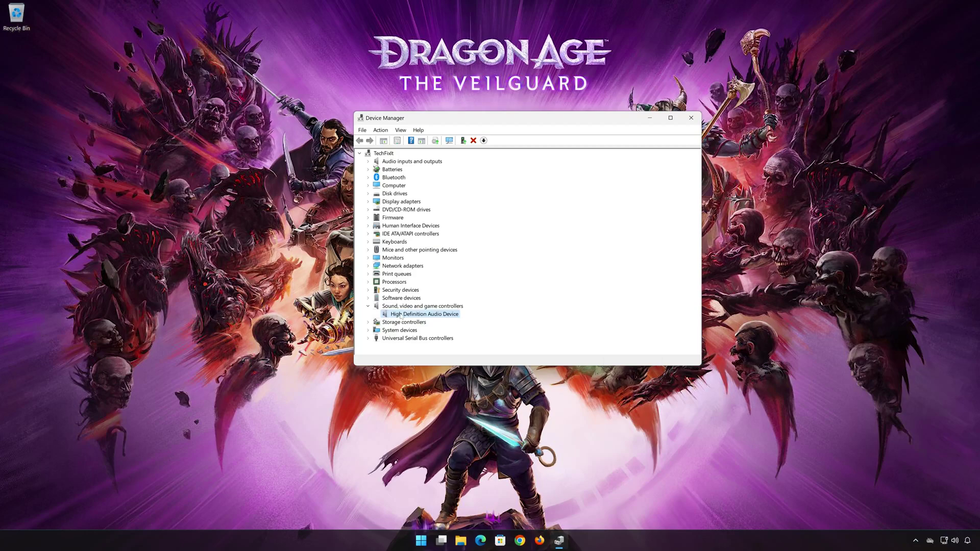
right_click(425, 315)
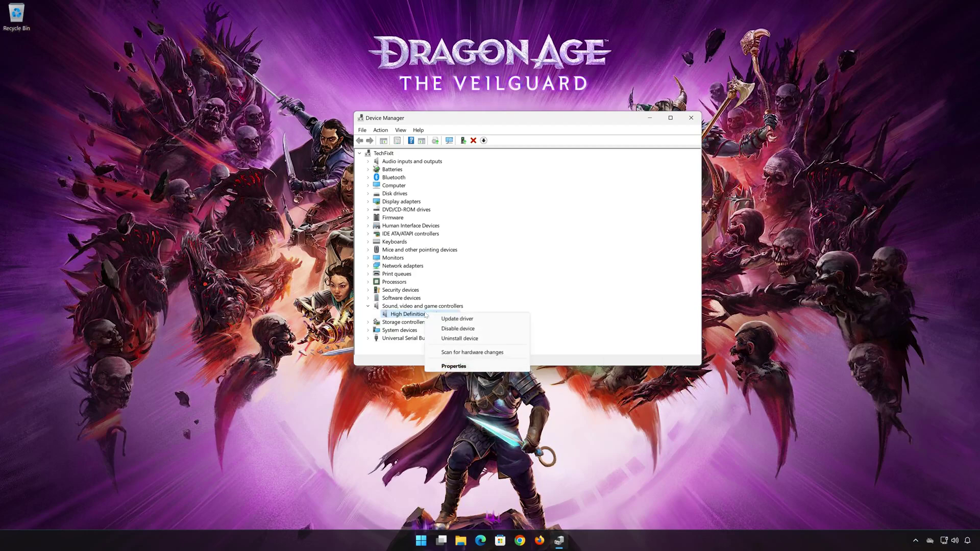
click(477, 367)
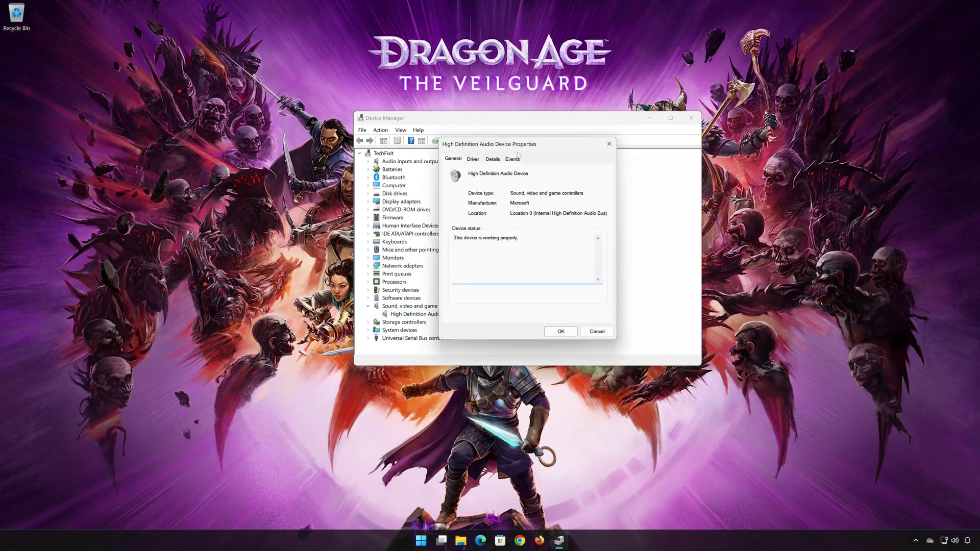
click(471, 160)
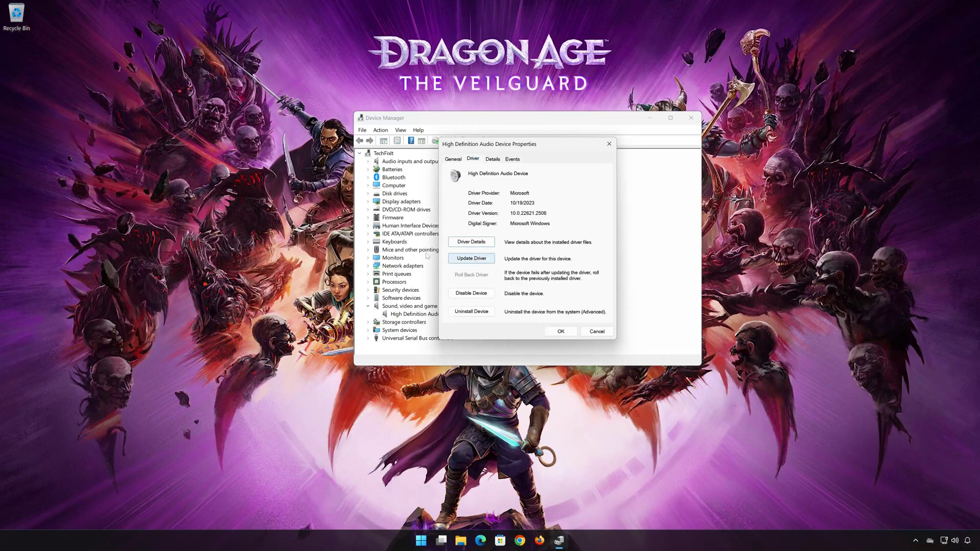
Step: Update the audio driver manually by installing High Definition Audio Device from the list of available drivers, accepting the compatibility warning
click(476, 260)
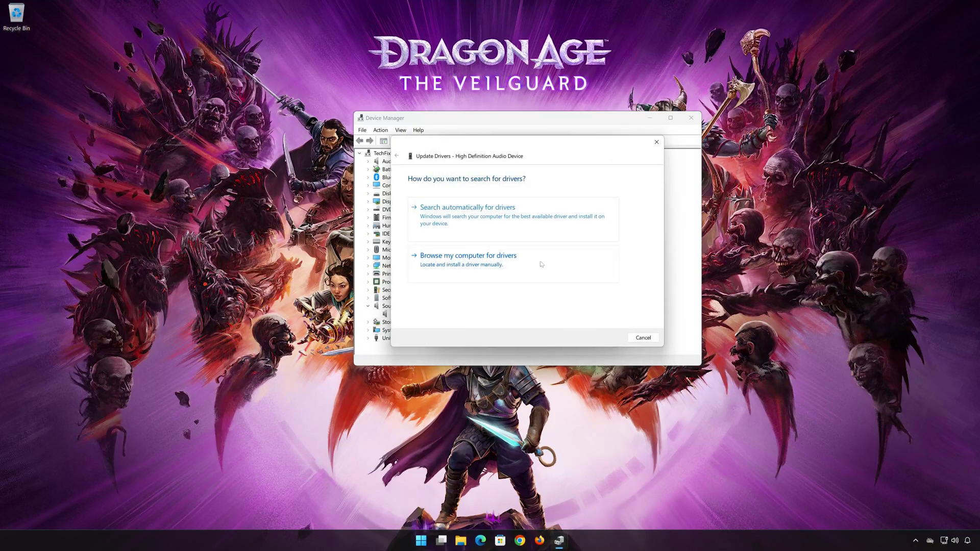
click(466, 266)
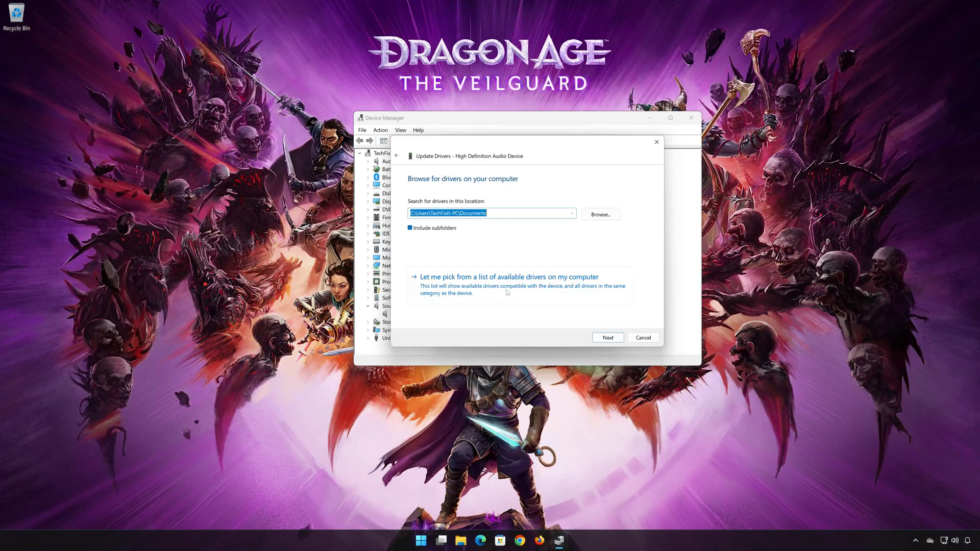
click(490, 292)
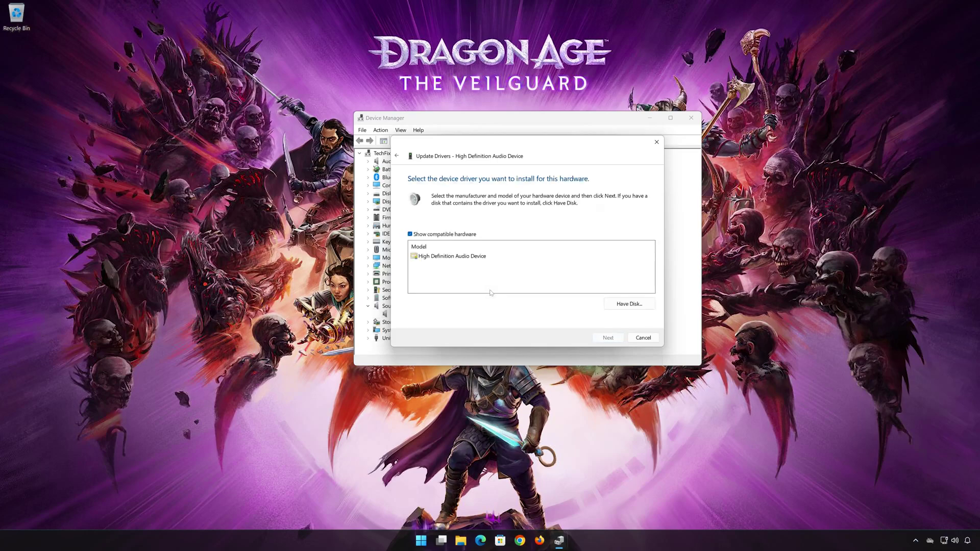
click(474, 256)
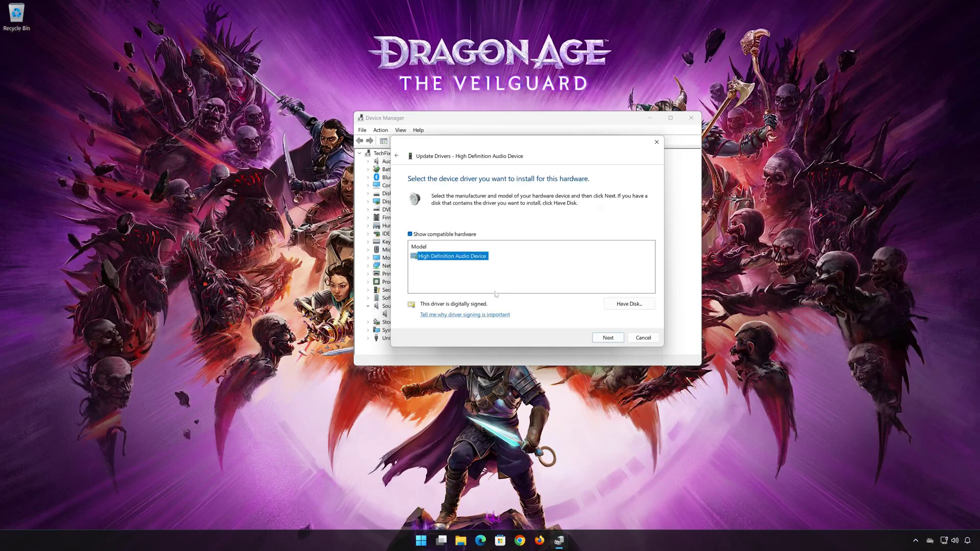
click(608, 338)
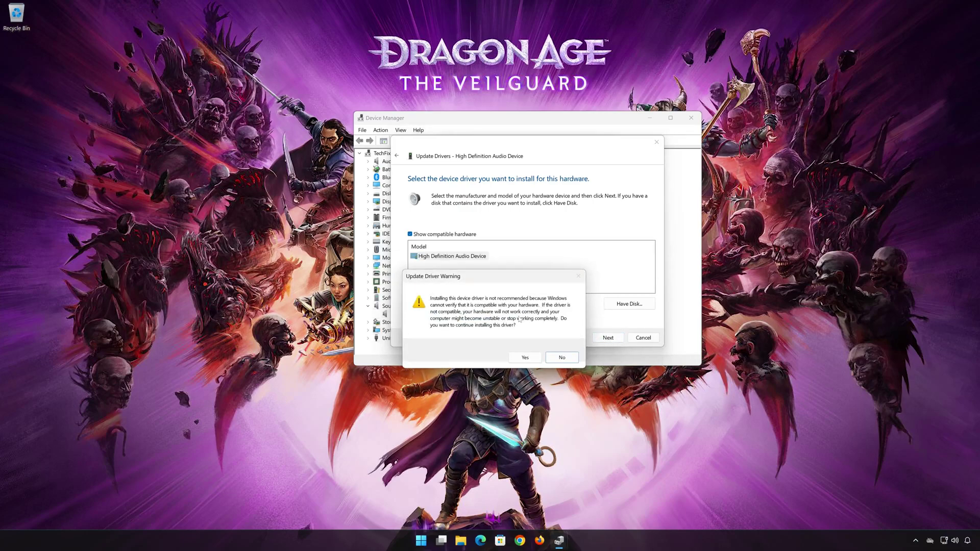
click(525, 358)
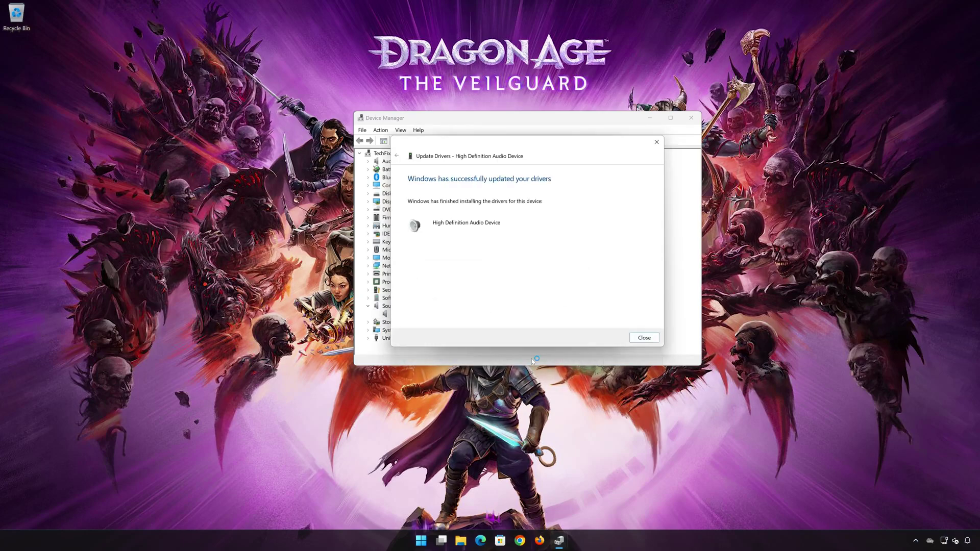
click(644, 338)
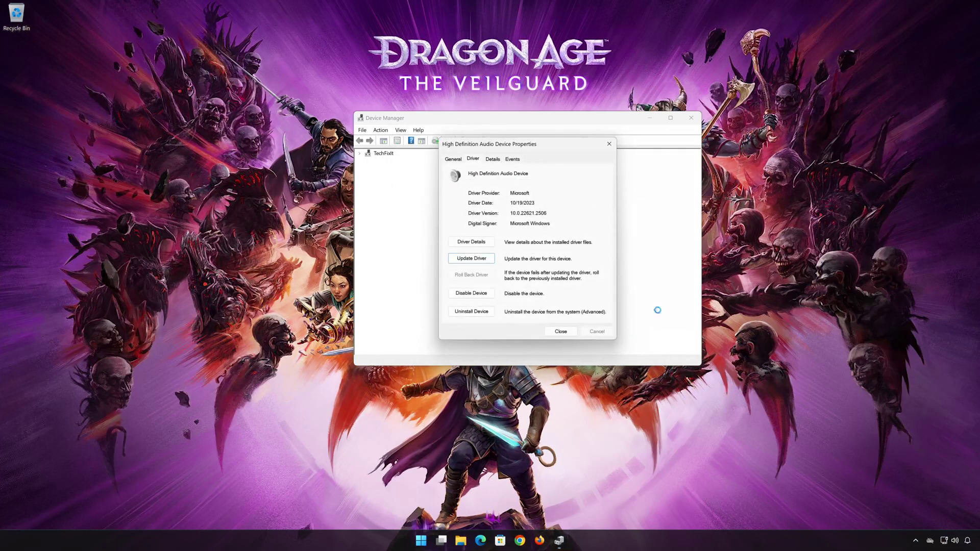
Step: Close the device properties and Device Manager, and restart the computer
click(562, 330)
click(692, 118)
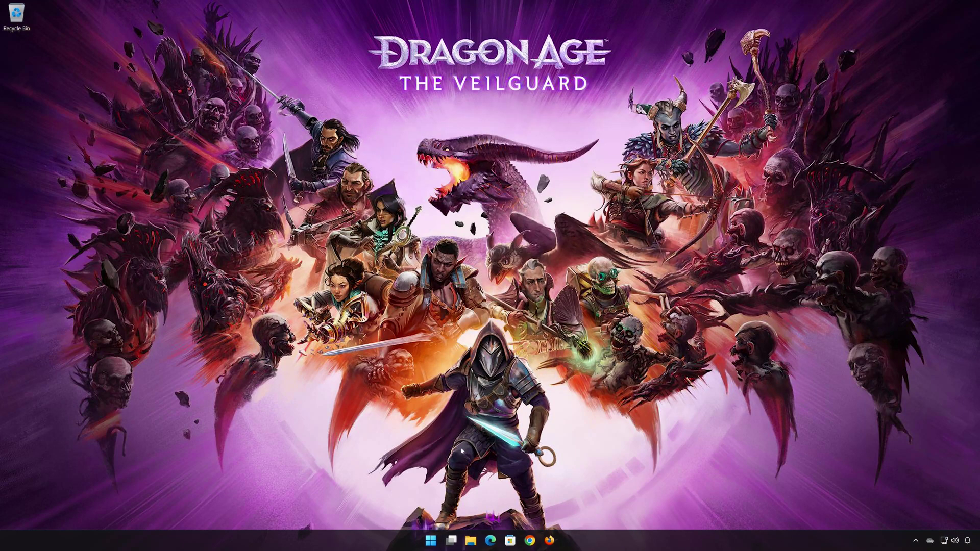
click(432, 541)
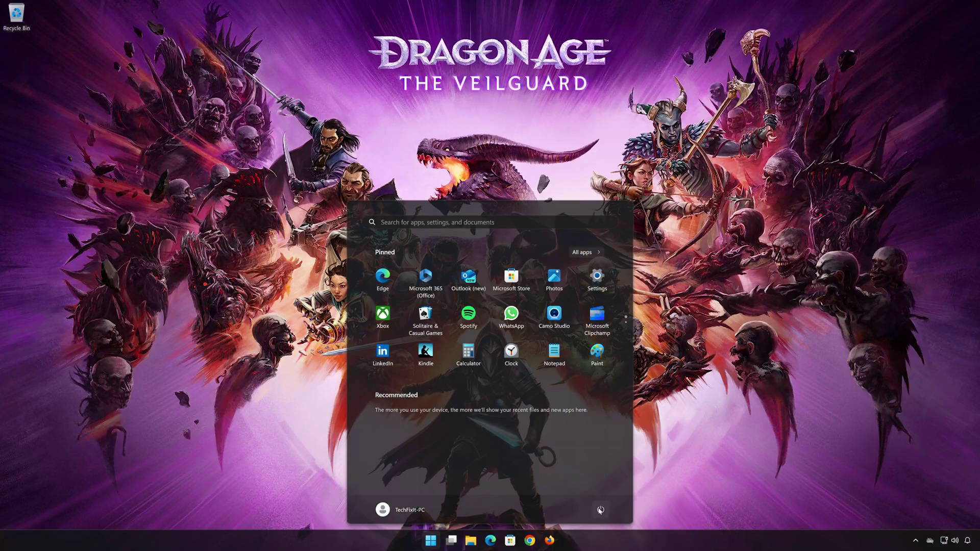
click(601, 510)
click(599, 491)
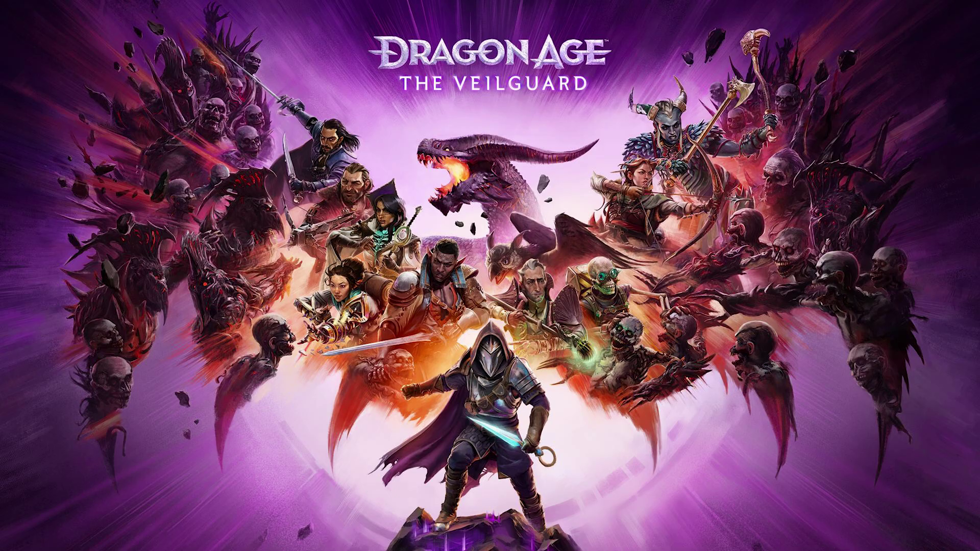
Step: Open the Sound page in Windows Settings and choose the HDV 820 headphones as the output device
key(super)
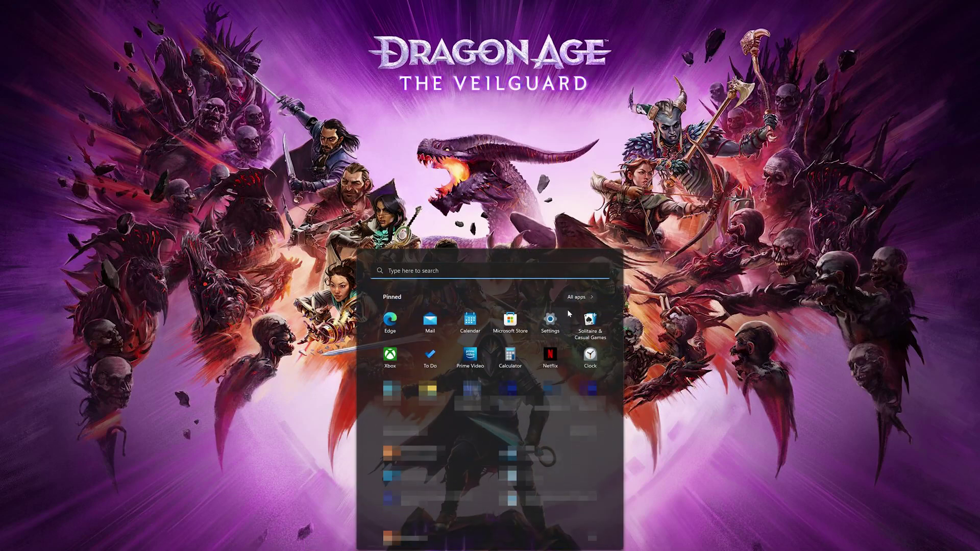
click(555, 325)
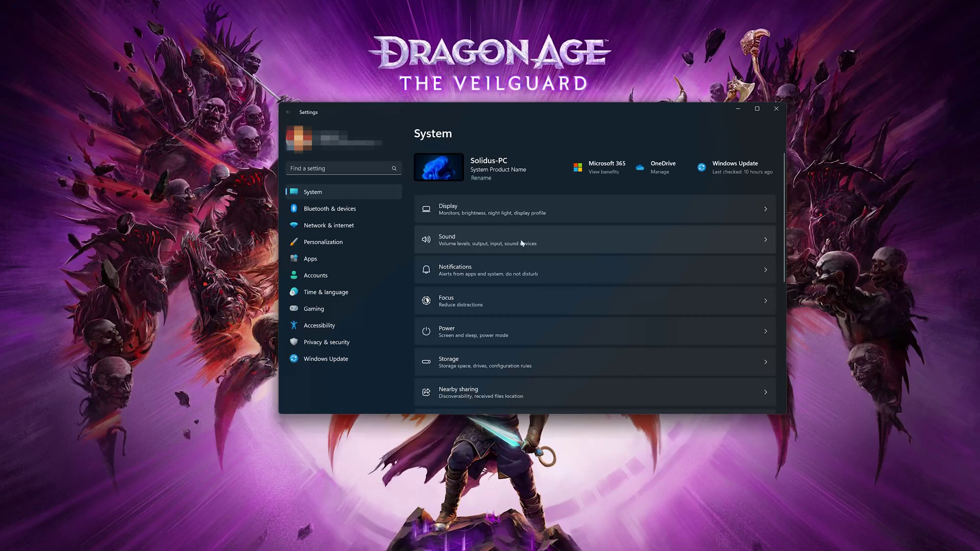
click(578, 238)
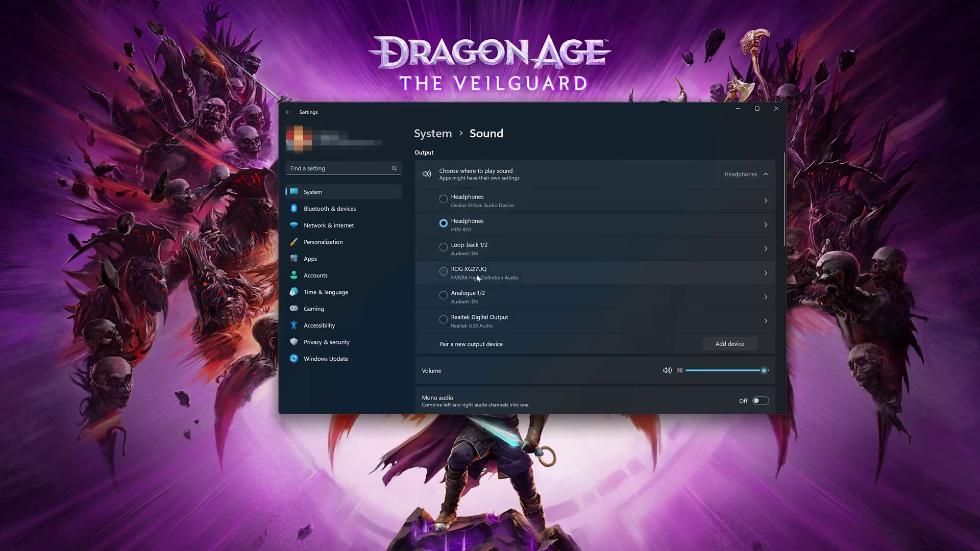
click(470, 200)
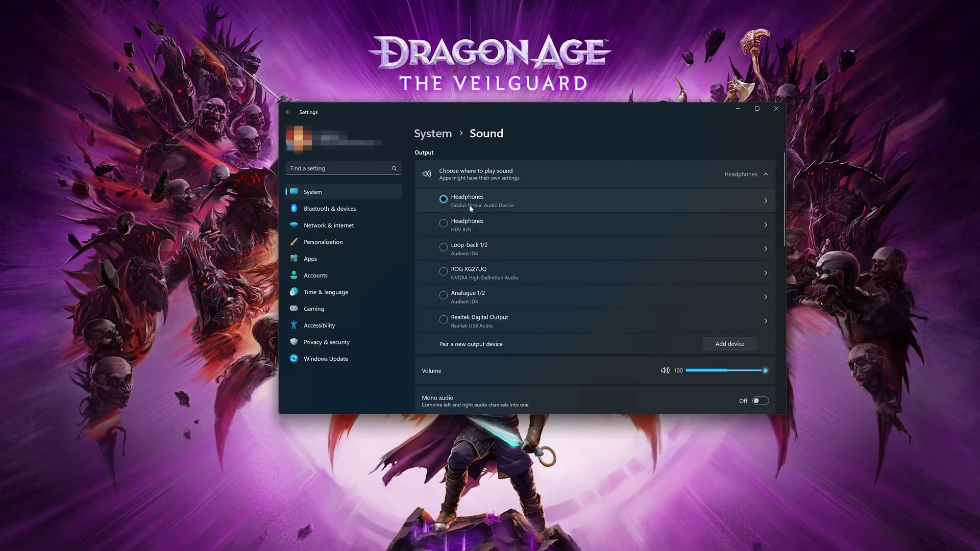
click(468, 227)
Step: Look at the properties of the HDV 820 headphones and at the device types offered for pairing a new output device
click(529, 226)
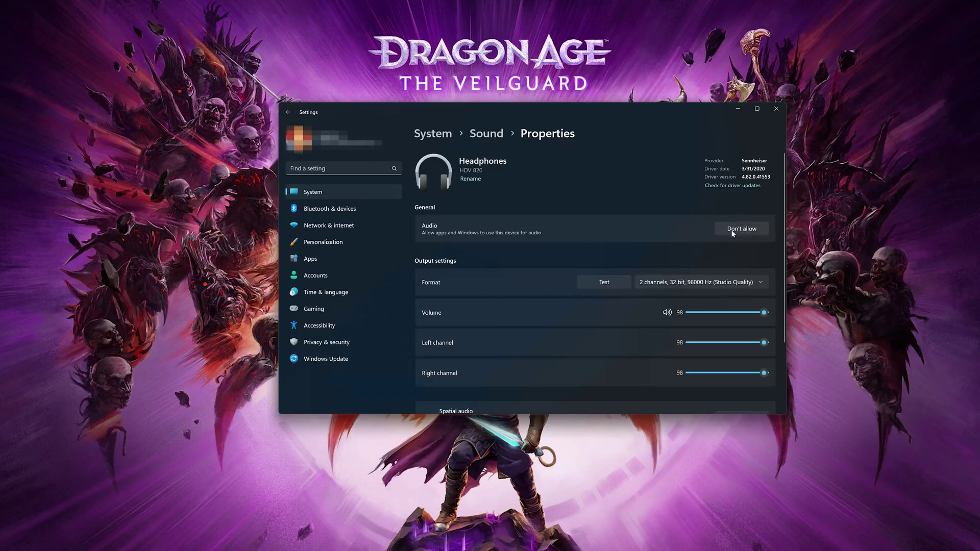
click(289, 112)
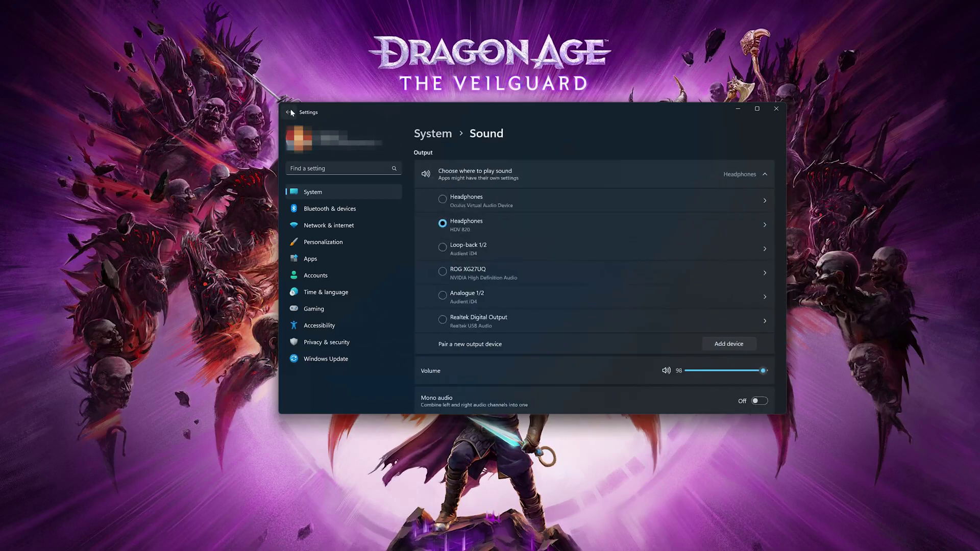
click(727, 346)
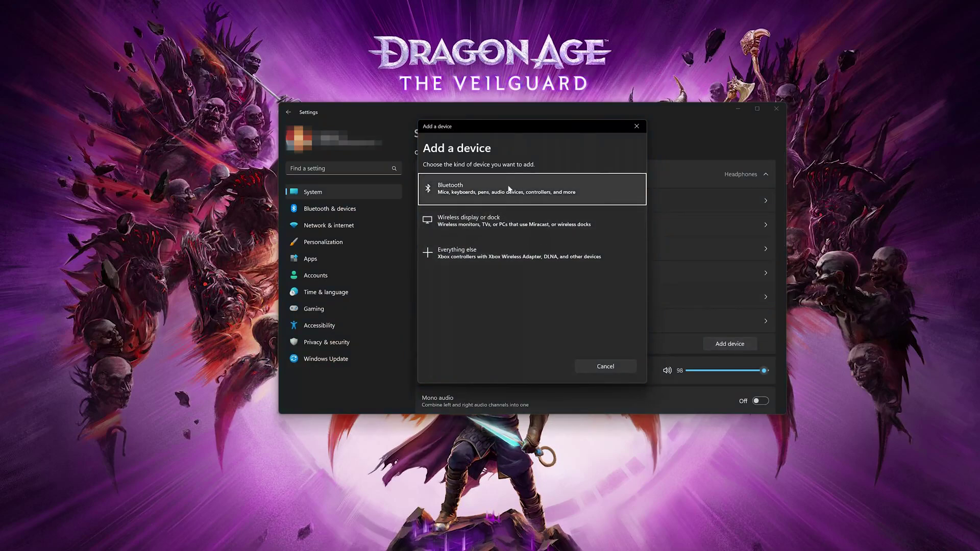
click(631, 128)
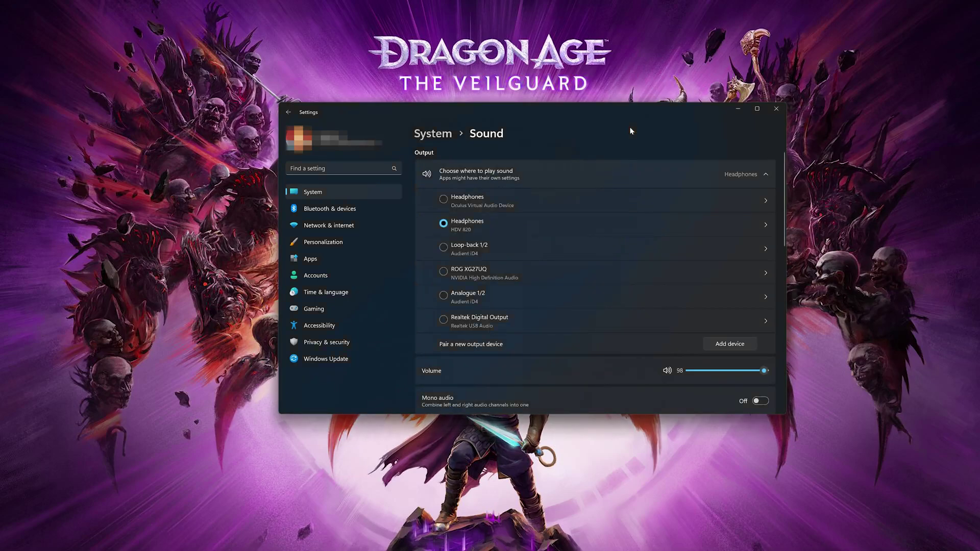